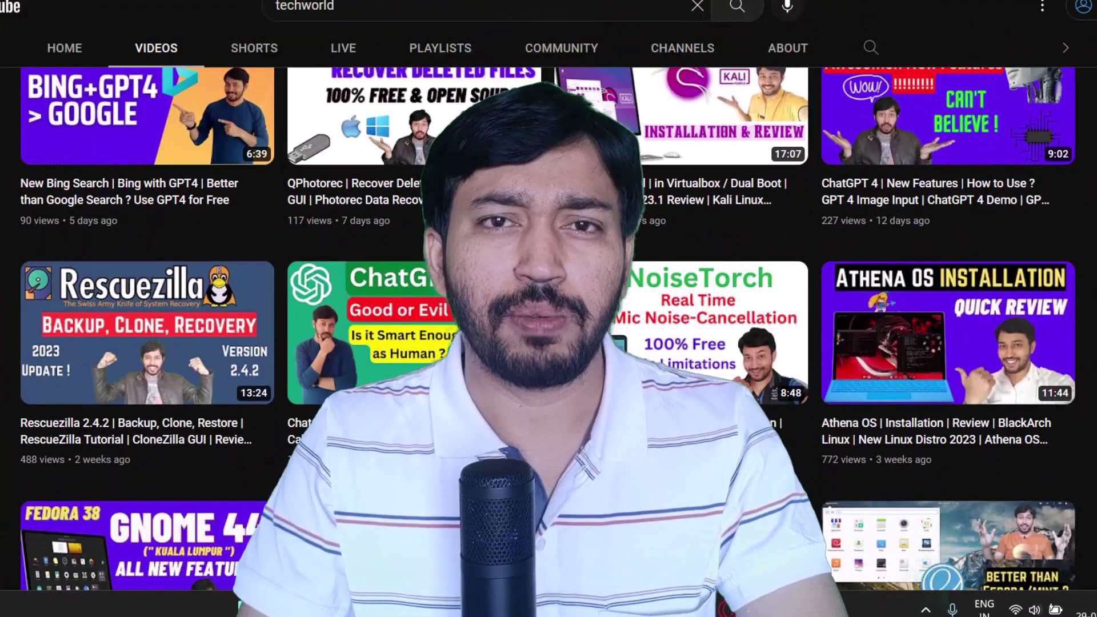
- Scroll through the GitHub page to find the v1.5.2 Windows installer link
scroll(548, 329, down, 4)
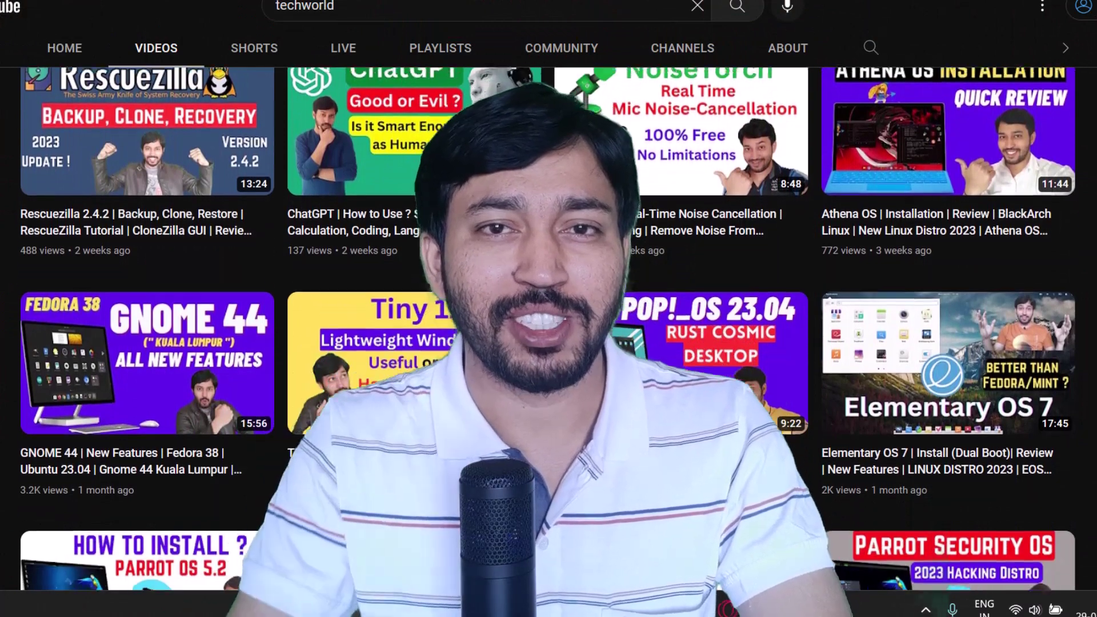
scroll(548, 329, down, 4)
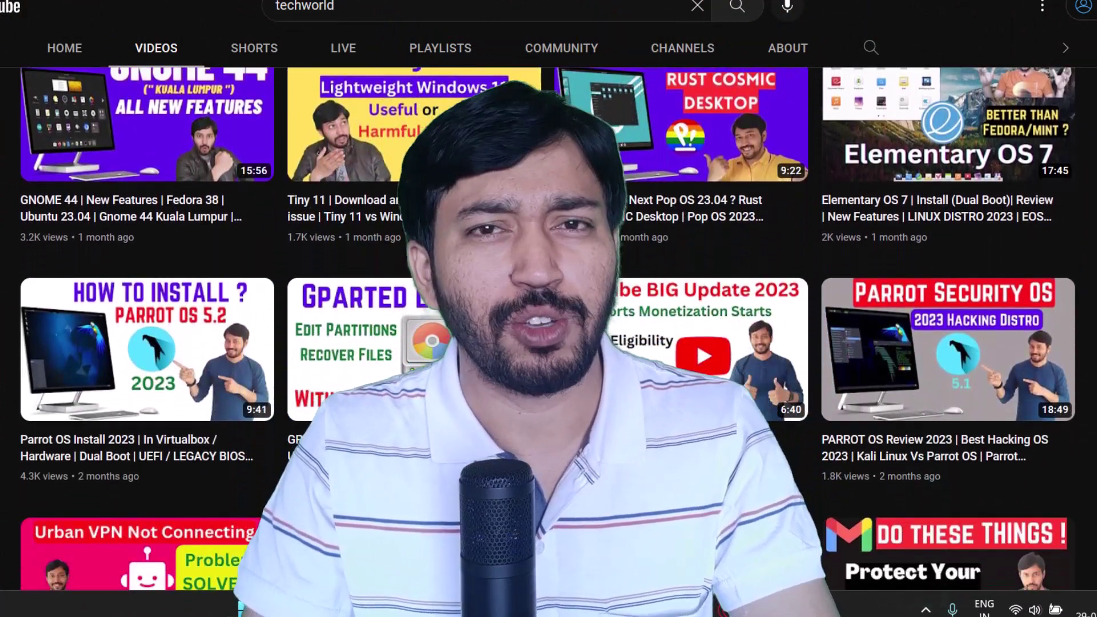
scroll(549, 330, down, 4)
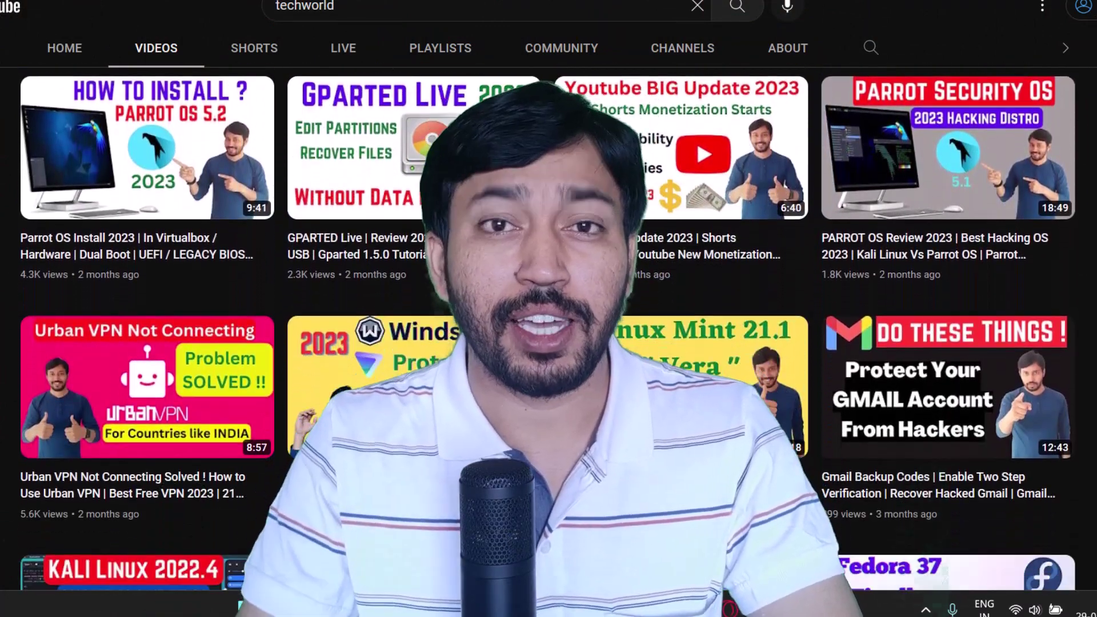
scroll(549, 329, down, 4)
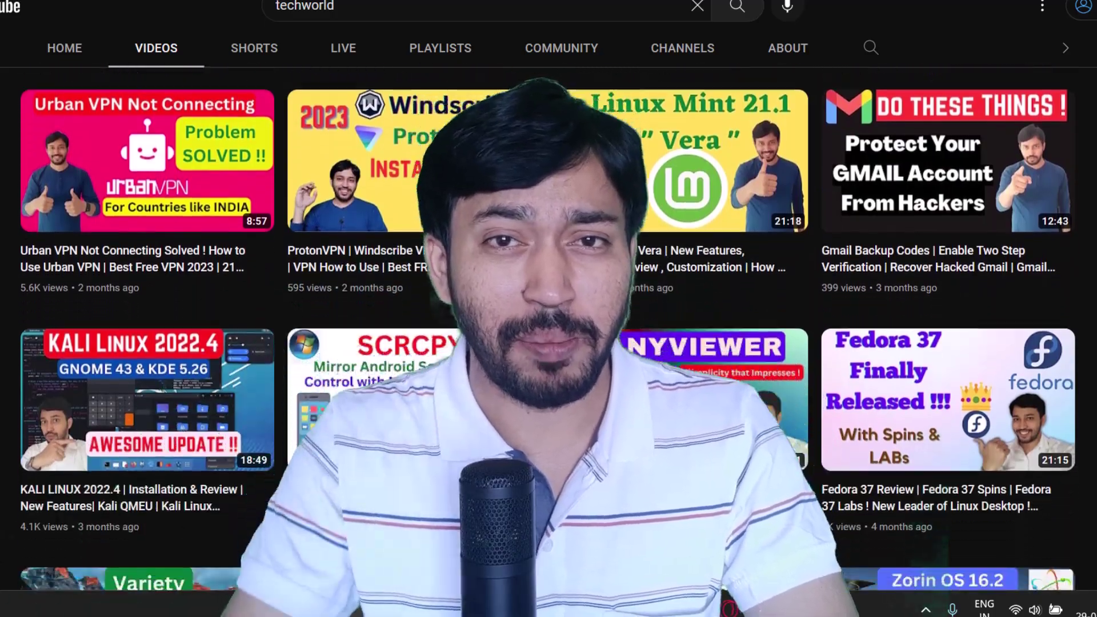
scroll(549, 329, down, 1)
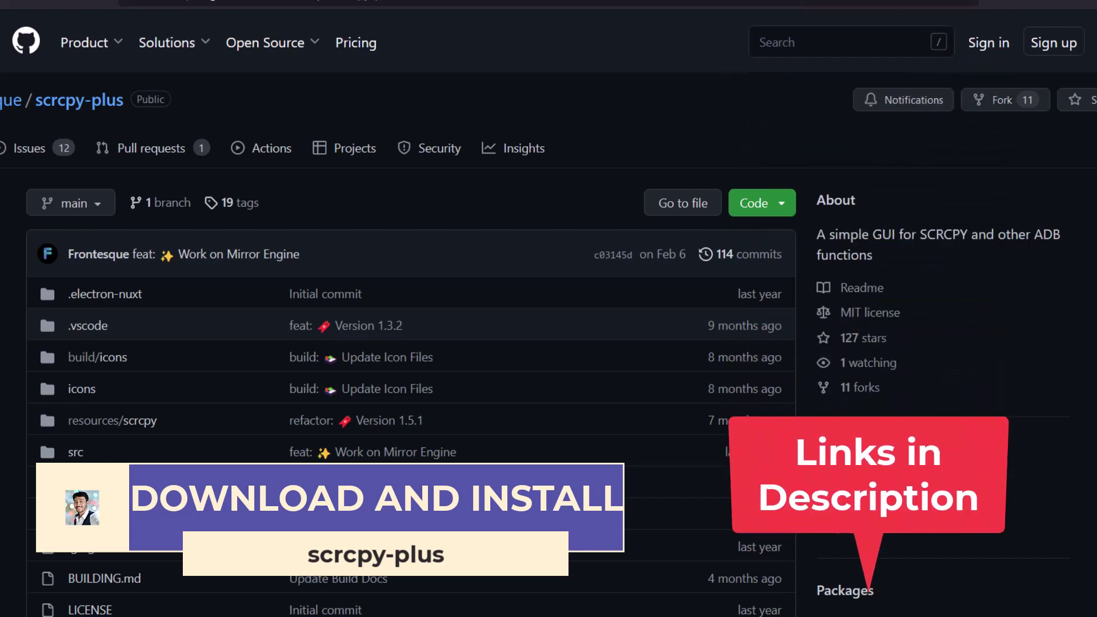
scroll(400, 308, down, 5)
scroll(400, 309, down, 5)
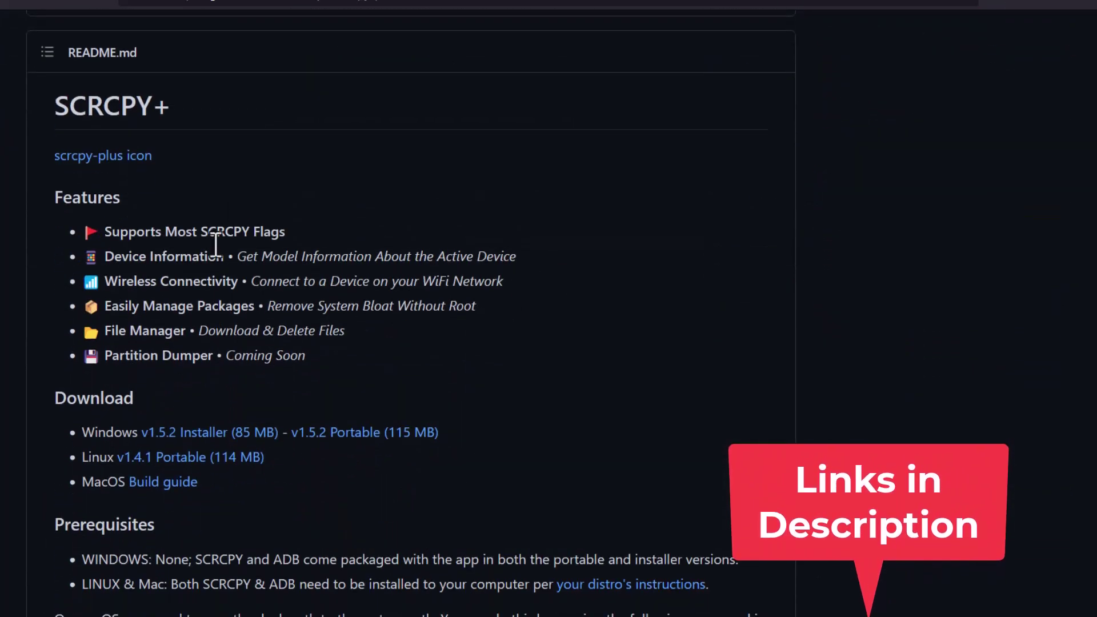
scroll(653, 353, down, 2)
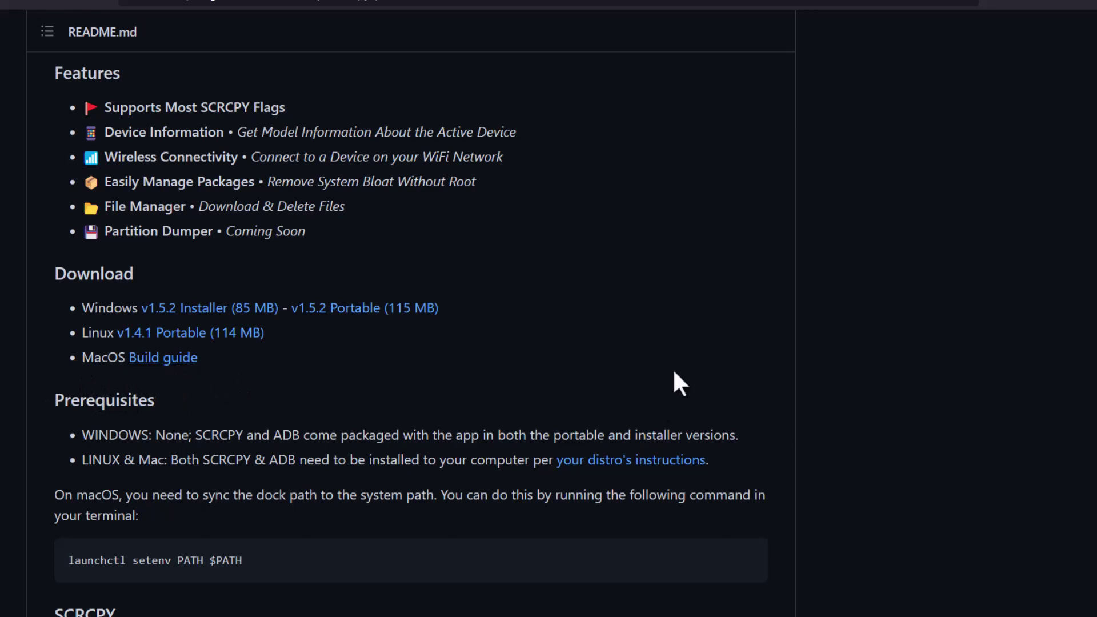
scroll(672, 309, down, 9)
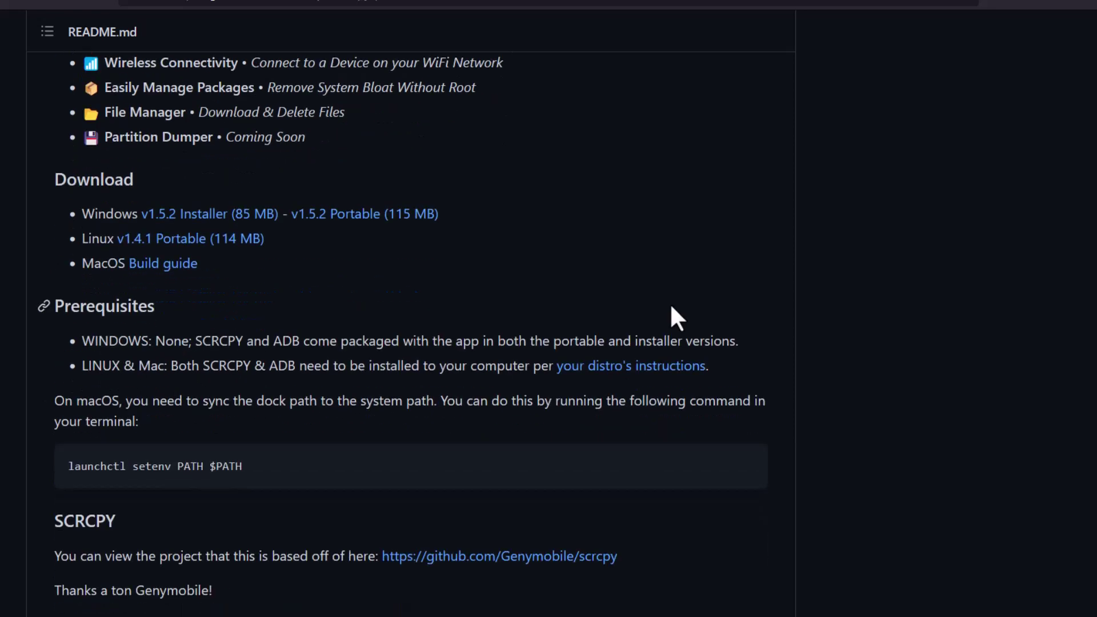
scroll(672, 308, down, 20)
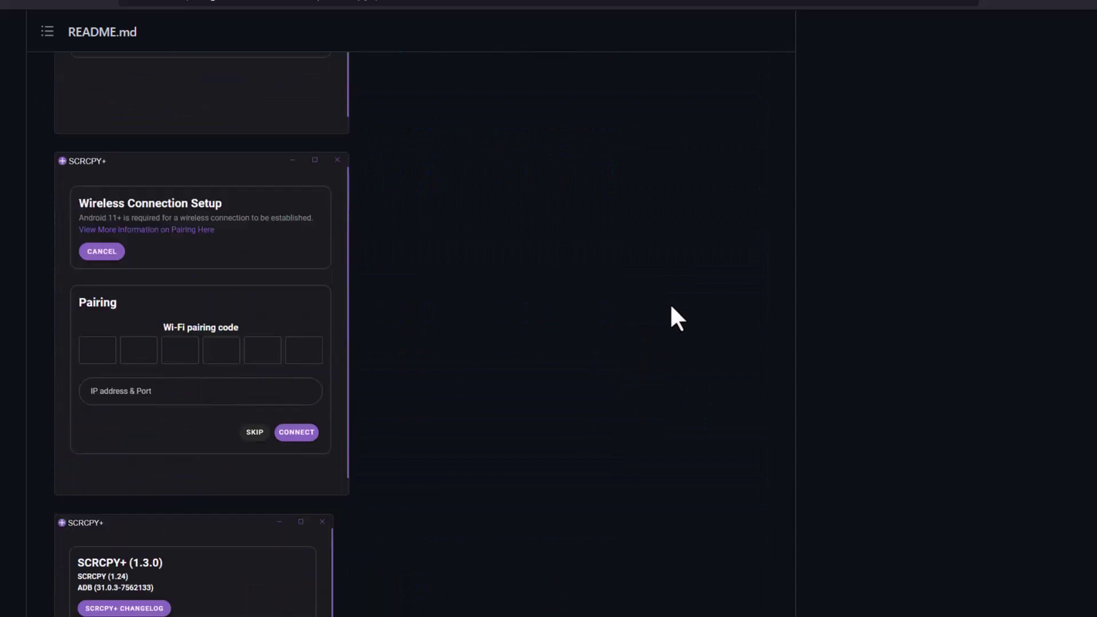
scroll(672, 309, up, 20)
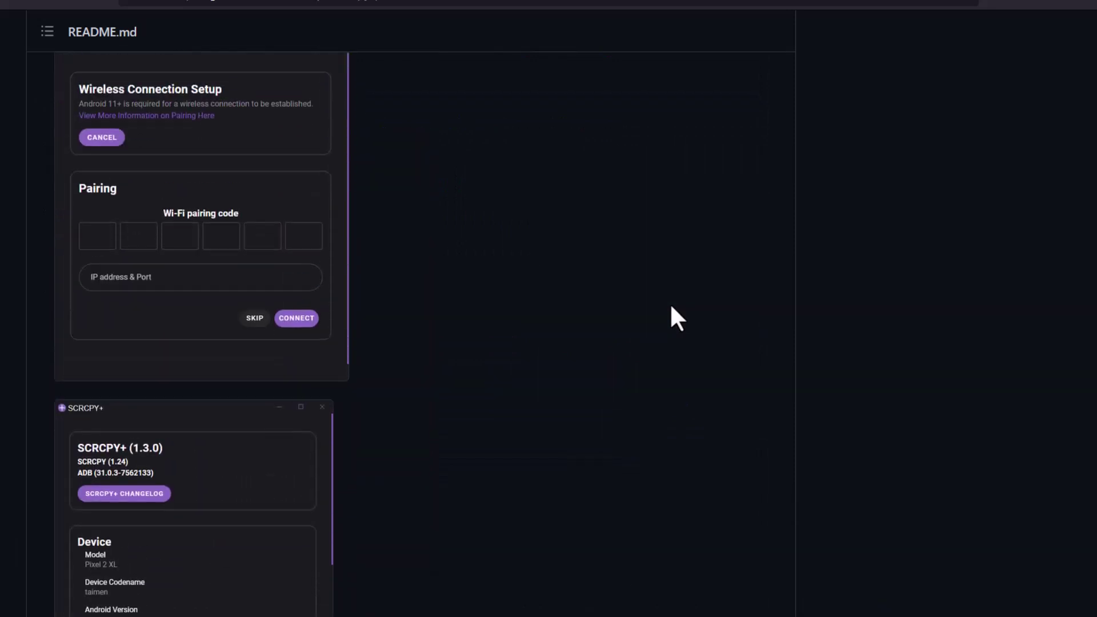
scroll(671, 309, up, 2)
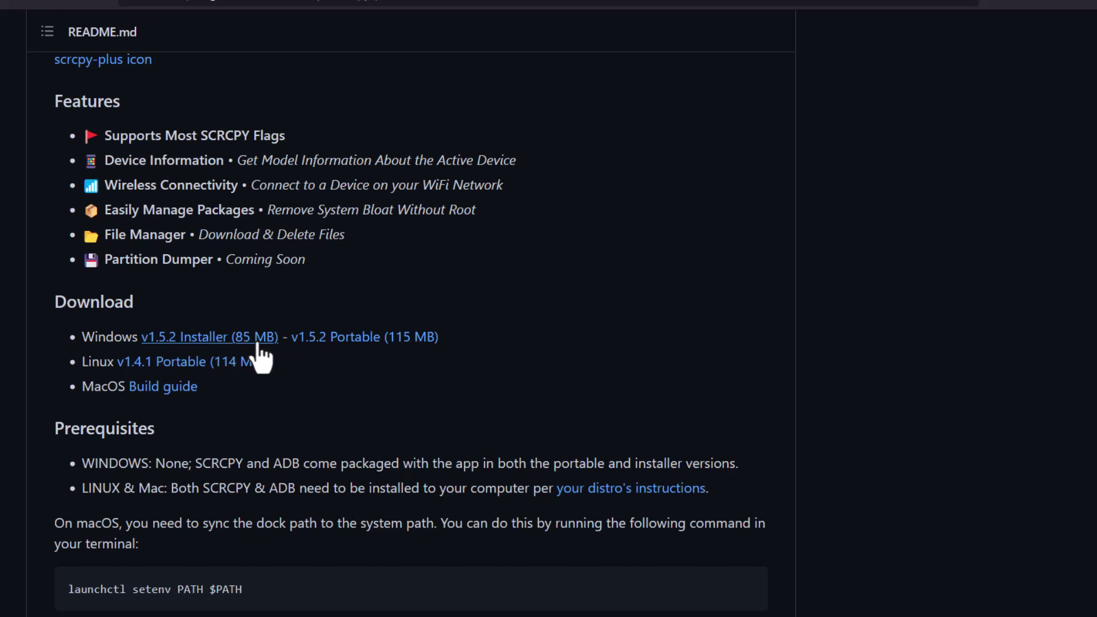
- Start downloading the v1.5.2 Installer (85 MB), then cancel the duplicate download
click(205, 343)
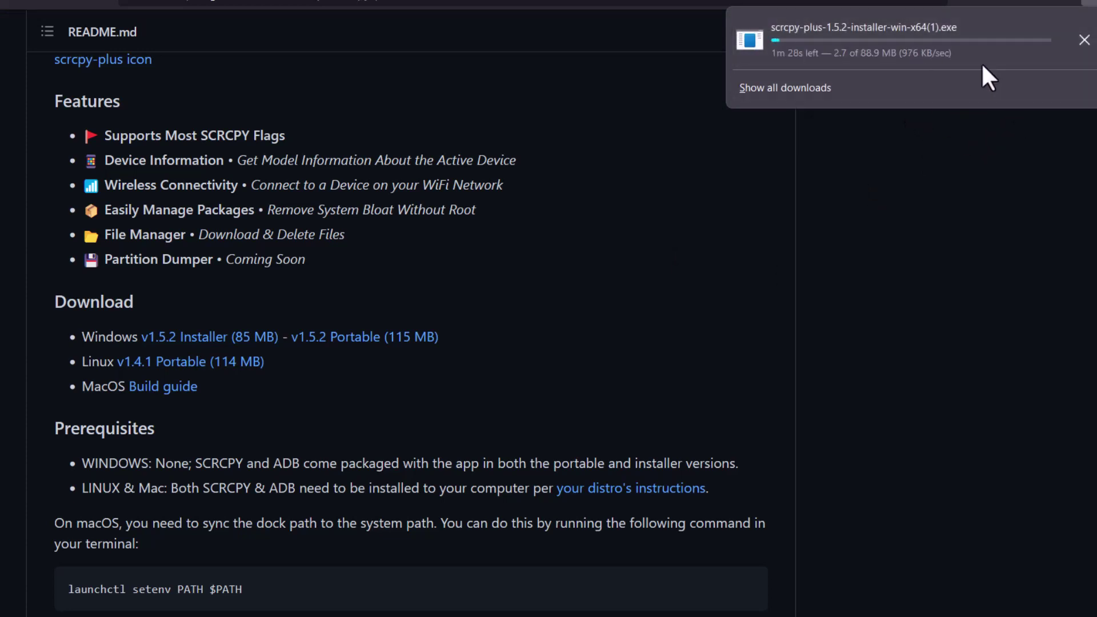
click(1084, 40)
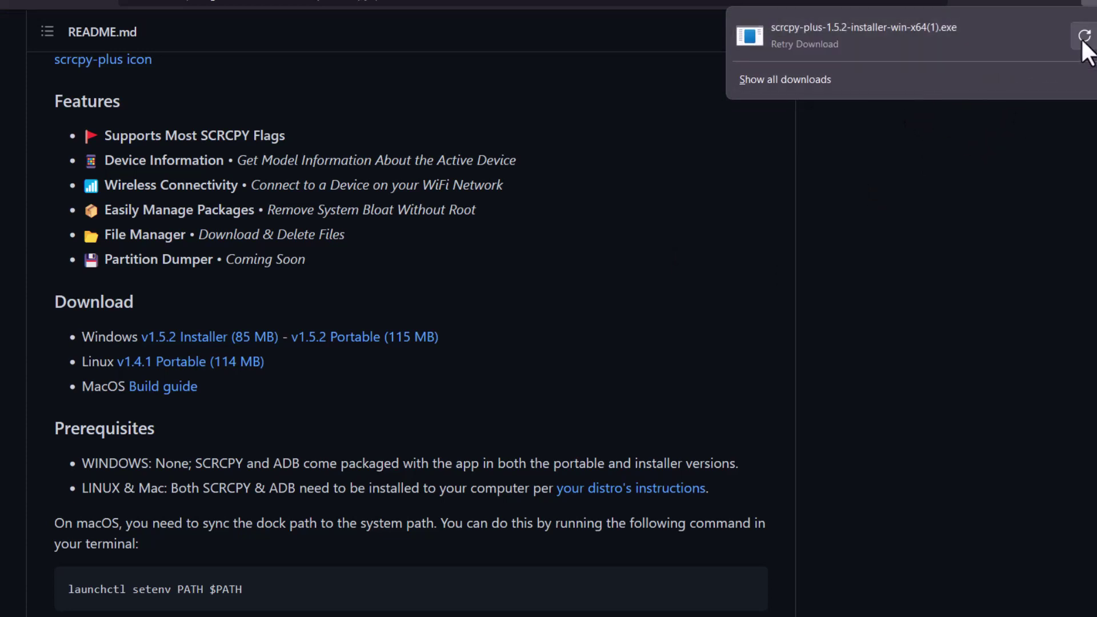
click(952, 189)
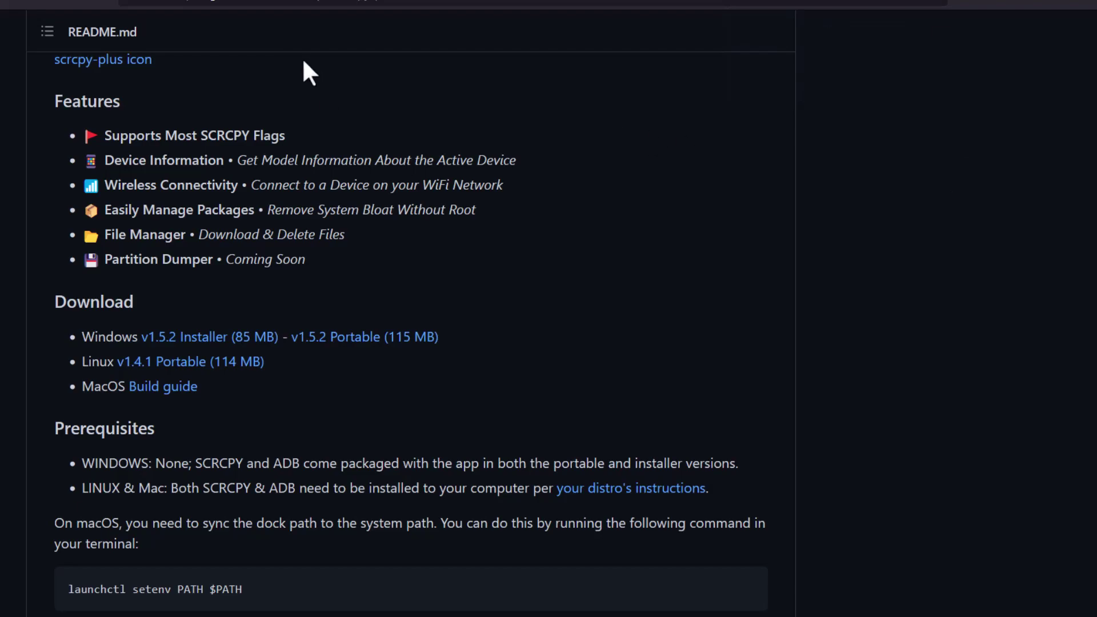
- Run scrcpy-plus-1.5.2-installer-win-x64 from the Downloads folder in File Explorer
key(alt+Tab)
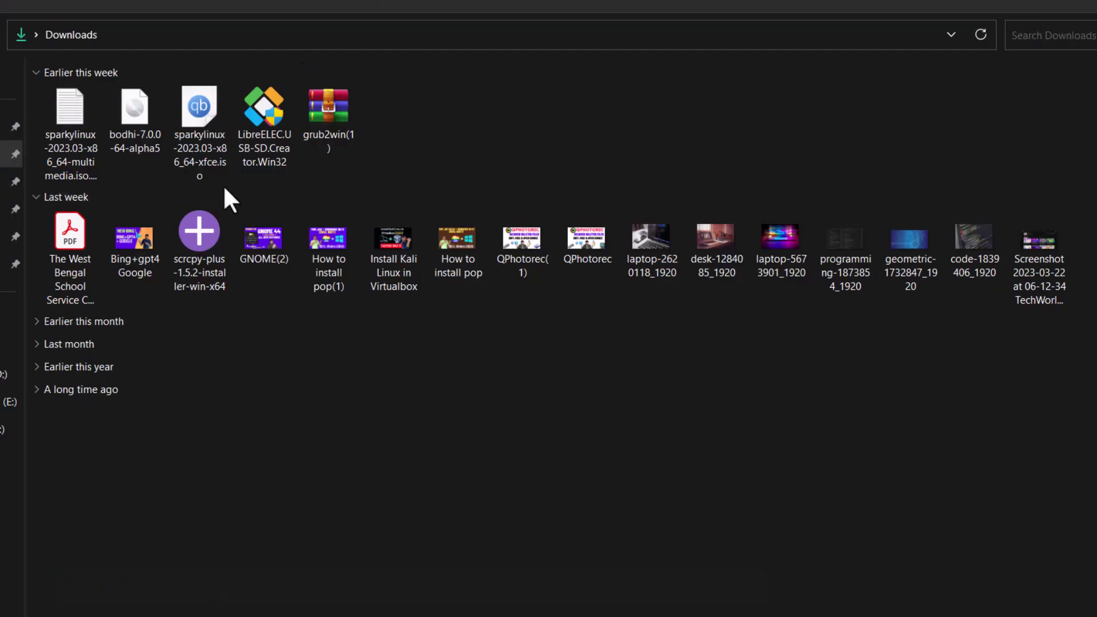
click(202, 270)
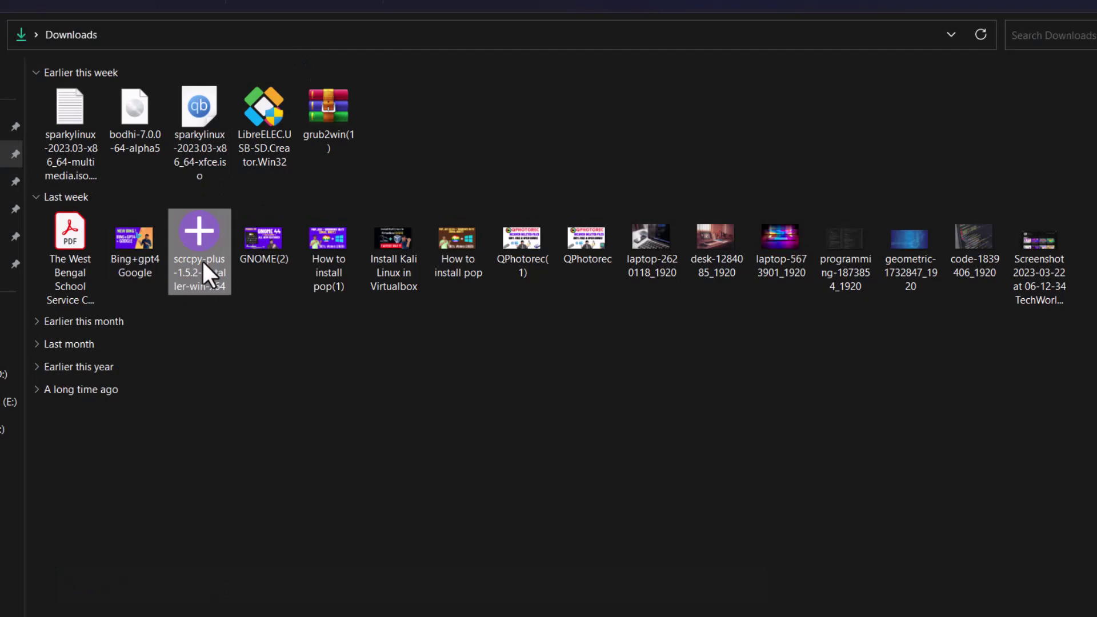
double_click(201, 259)
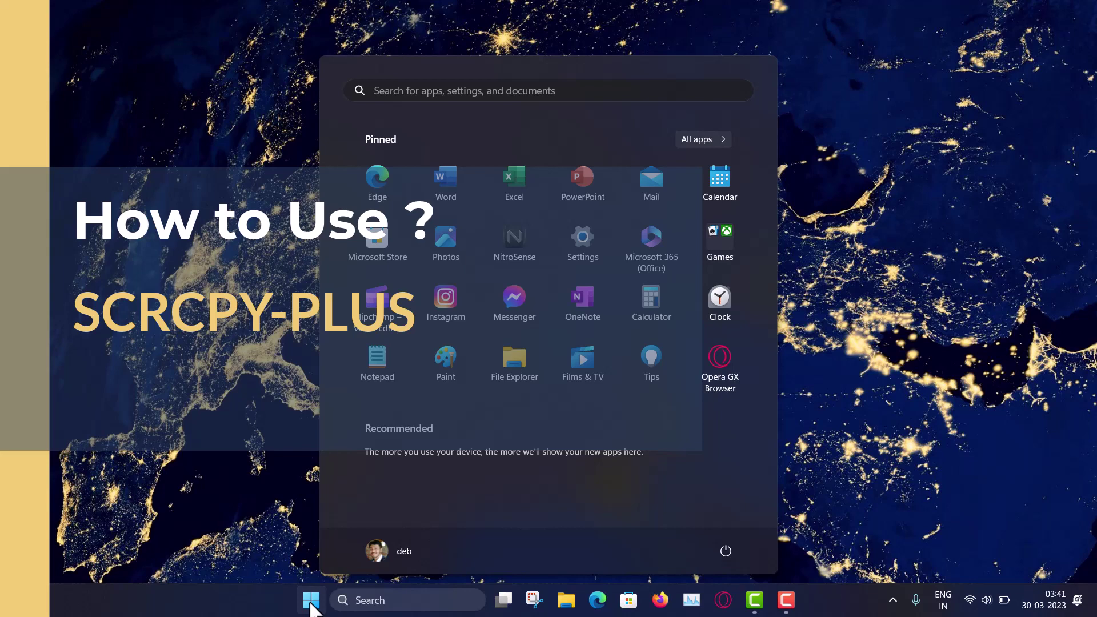
- Search the Start menu for 'scrcpy' and launch the scrcpy+ best match
text(scrcp)
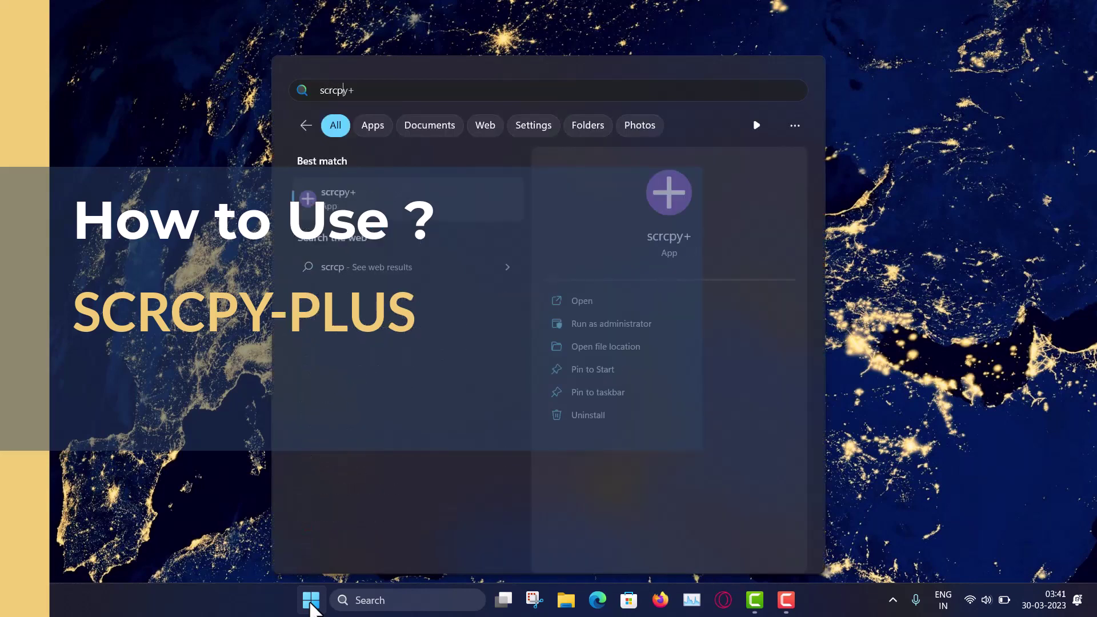
text(y)
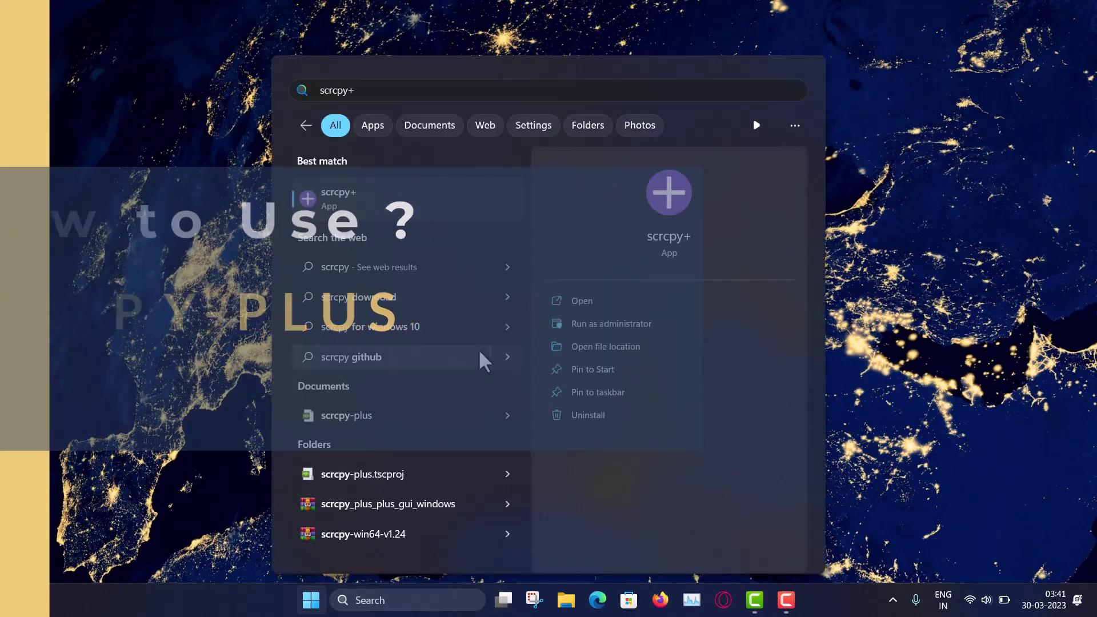
click(366, 191)
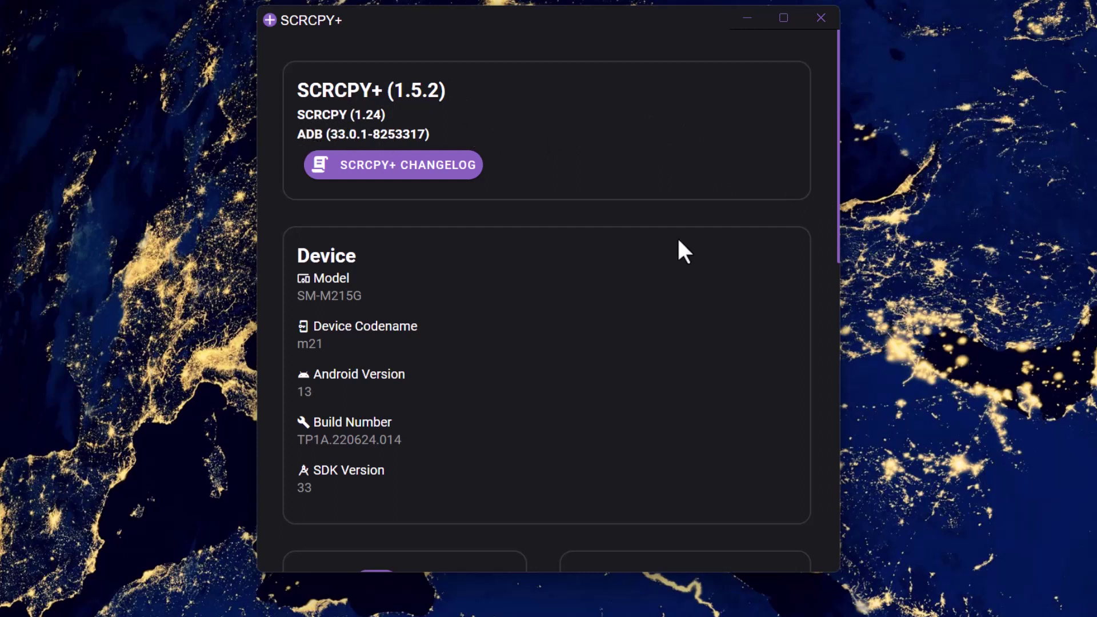
scroll(678, 241, down, 1)
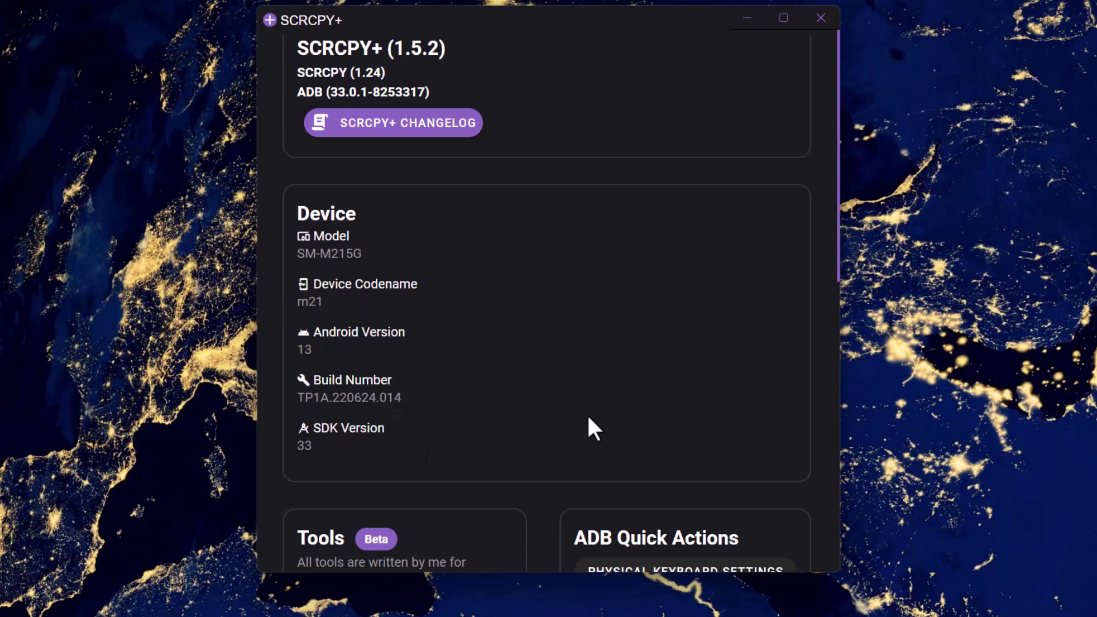
scroll(588, 417, down, 6)
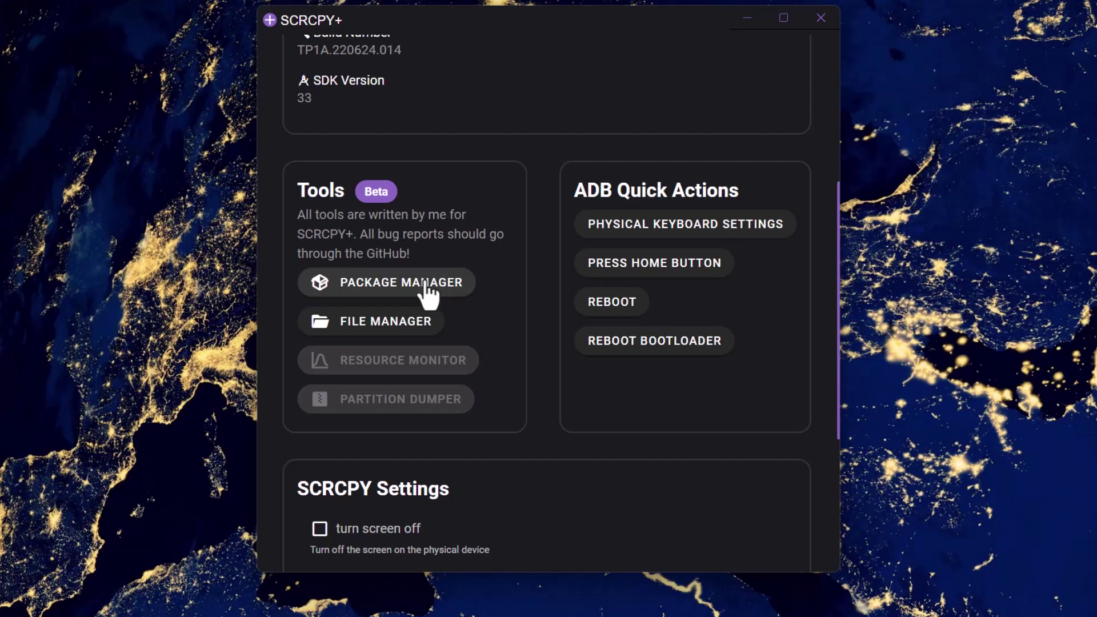
click(376, 324)
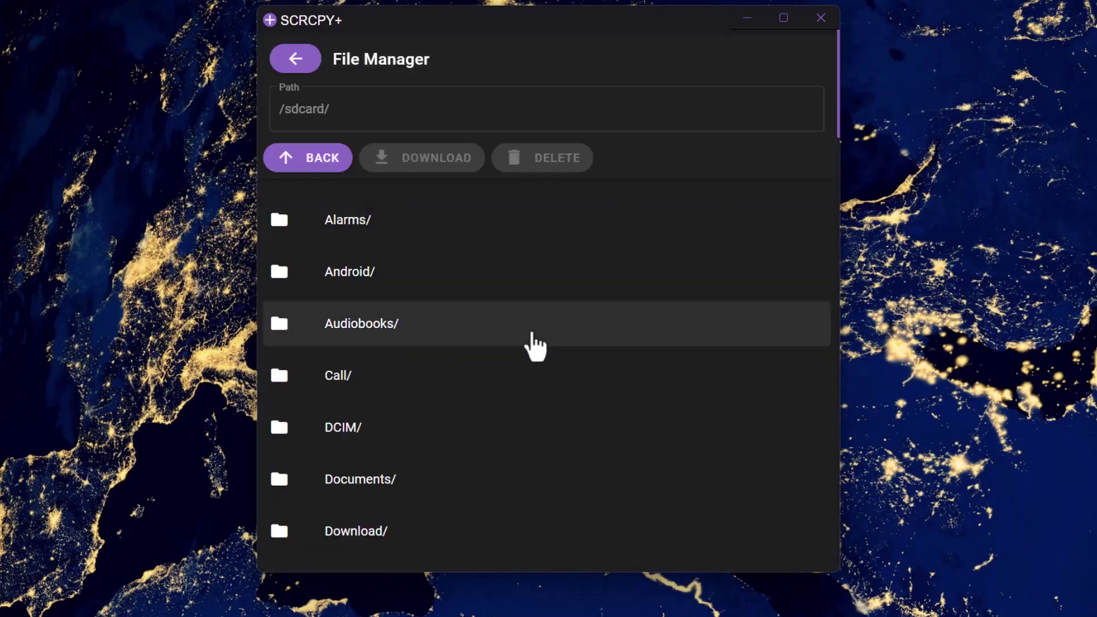
scroll(534, 346, down, 10)
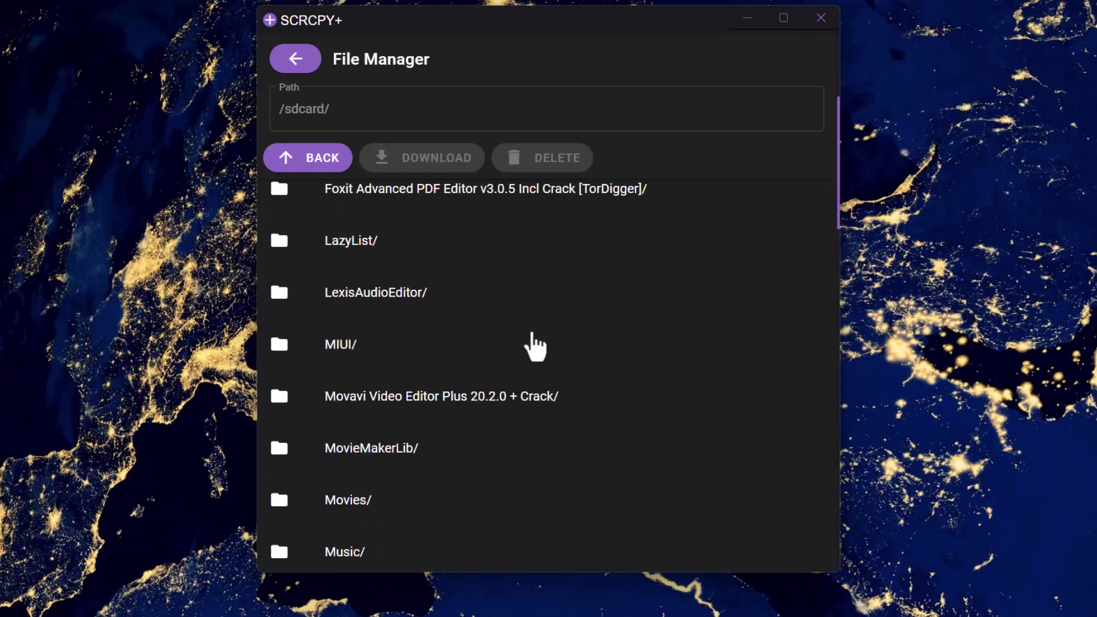
scroll(534, 346, down, 12)
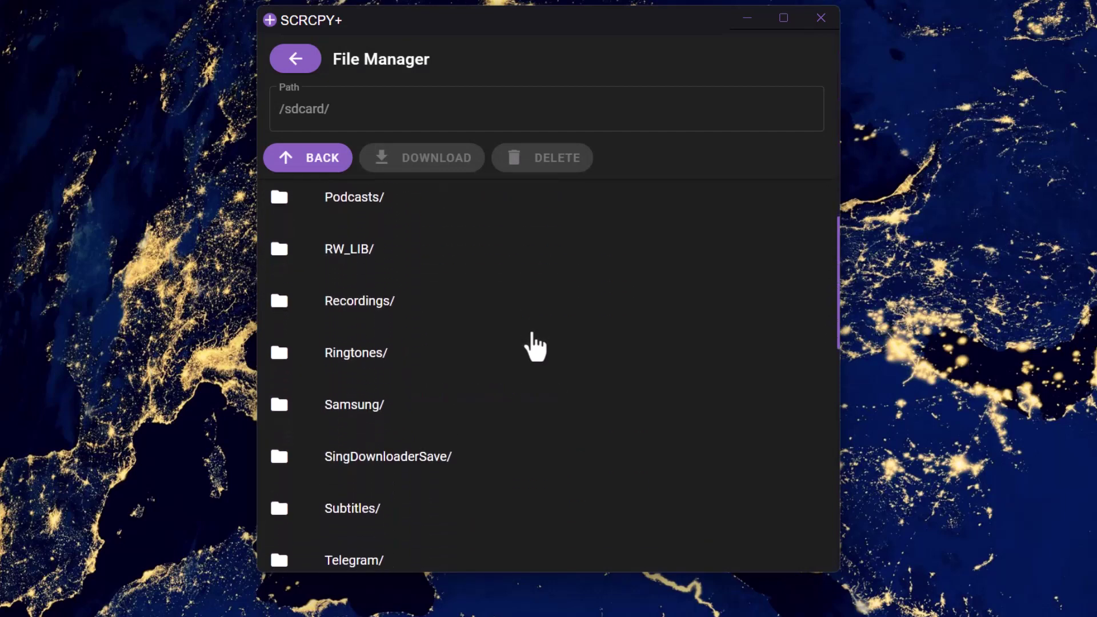
scroll(534, 346, down, 8)
scroll(534, 346, up, 20)
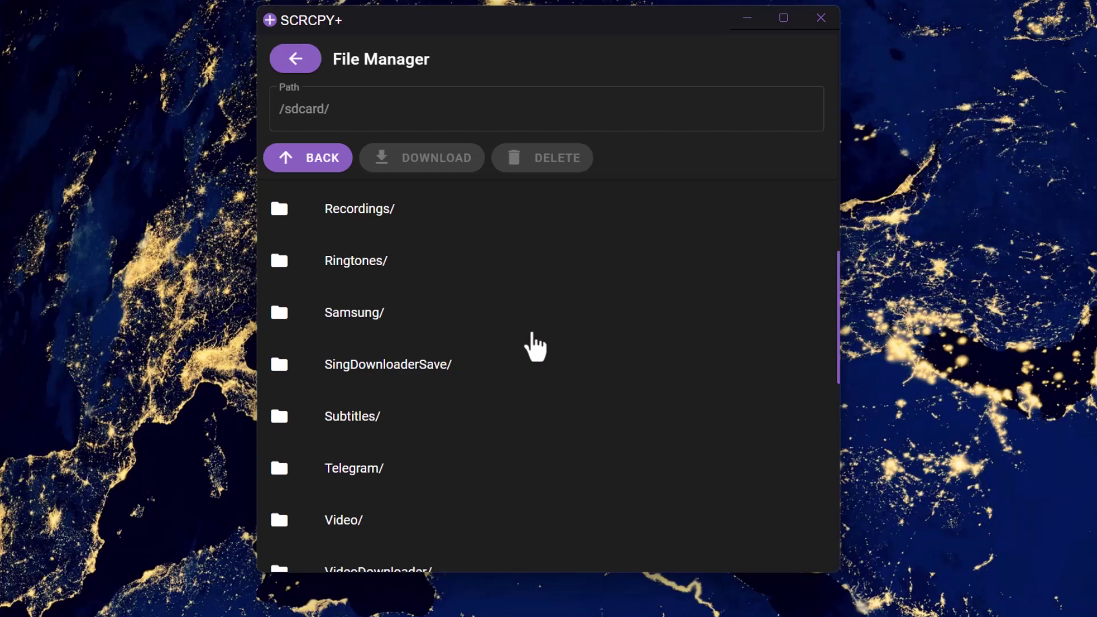
scroll(534, 346, up, 3)
scroll(534, 346, down, 10)
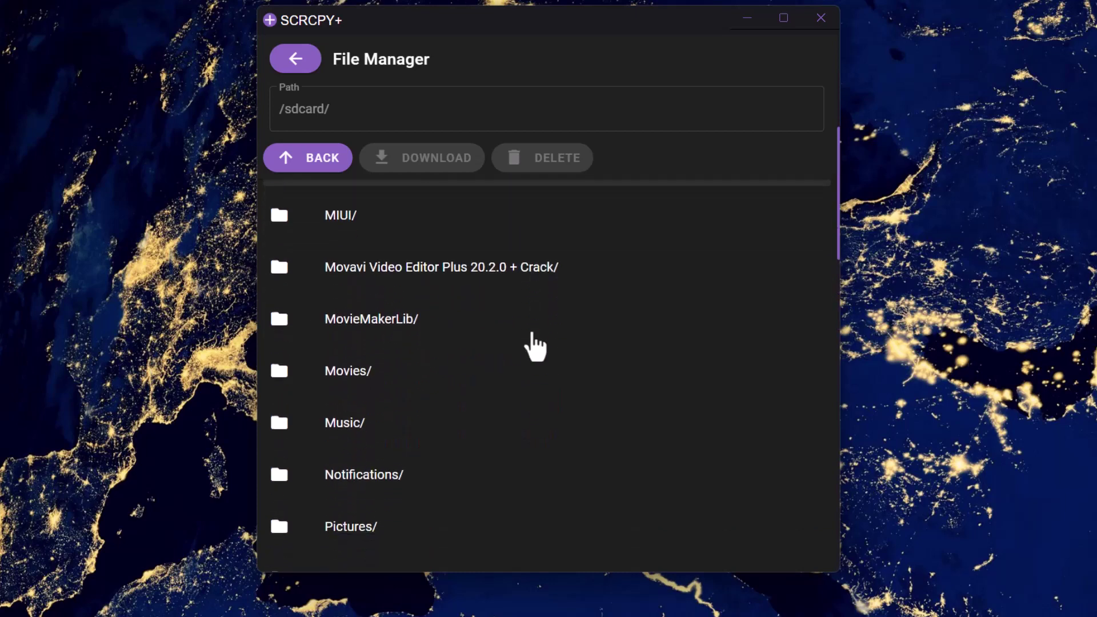
scroll(534, 346, down, 10)
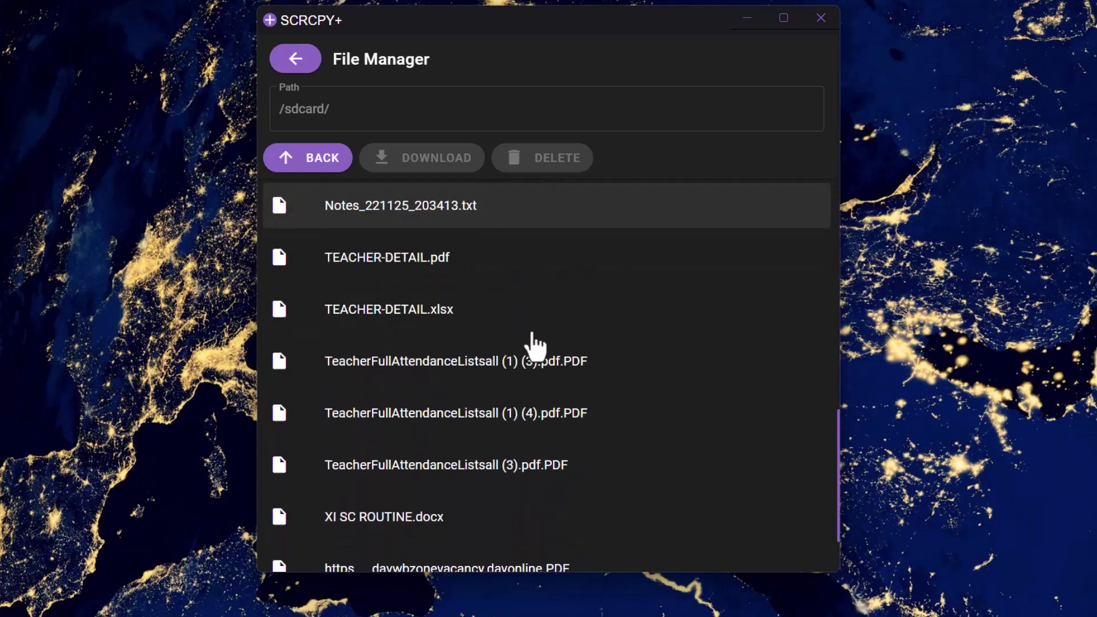
scroll(534, 345, up, 2)
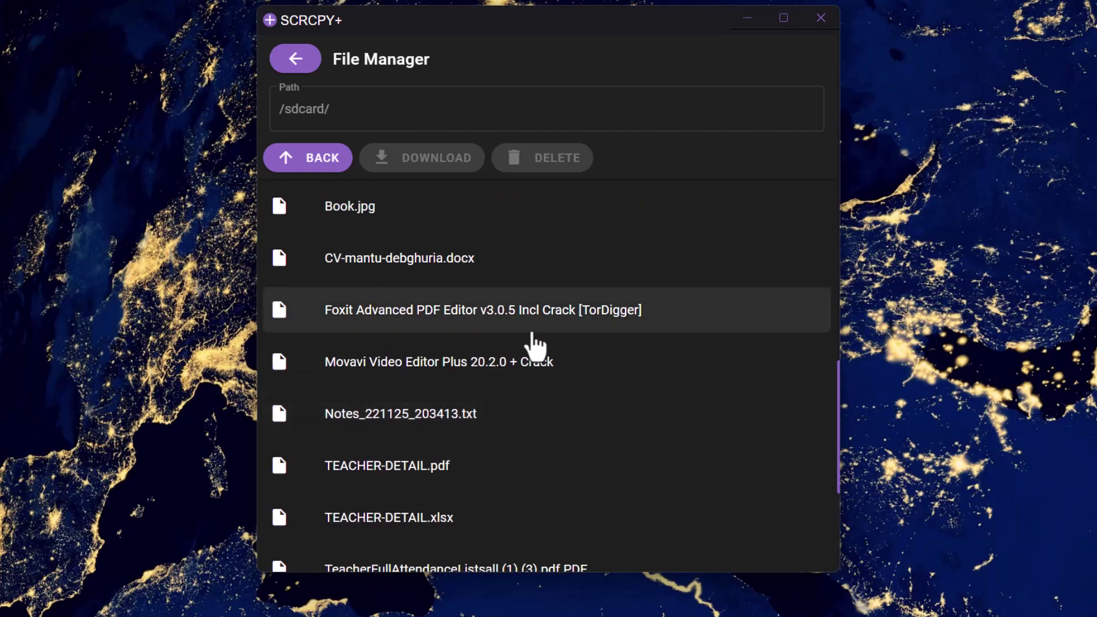
scroll(534, 345, up, 12)
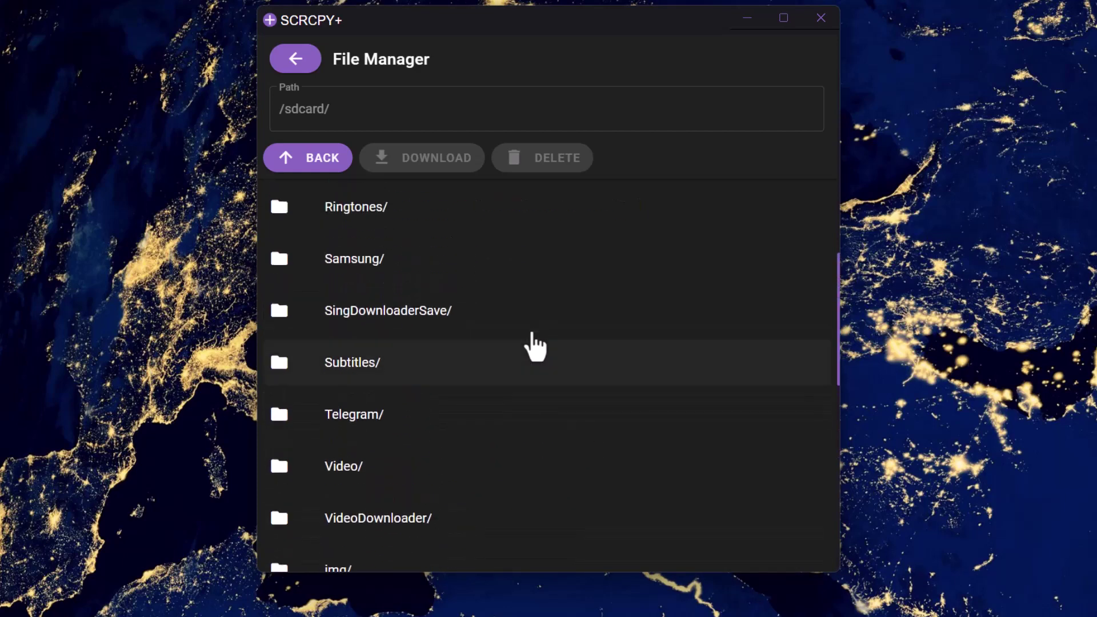
scroll(534, 346, down, 8)
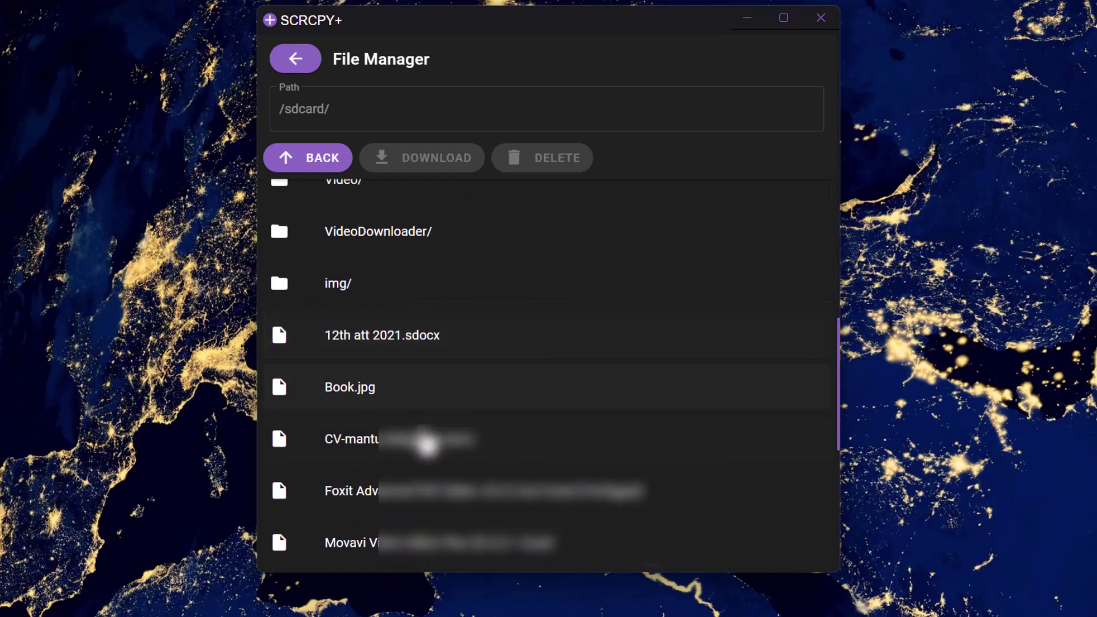
click(437, 468)
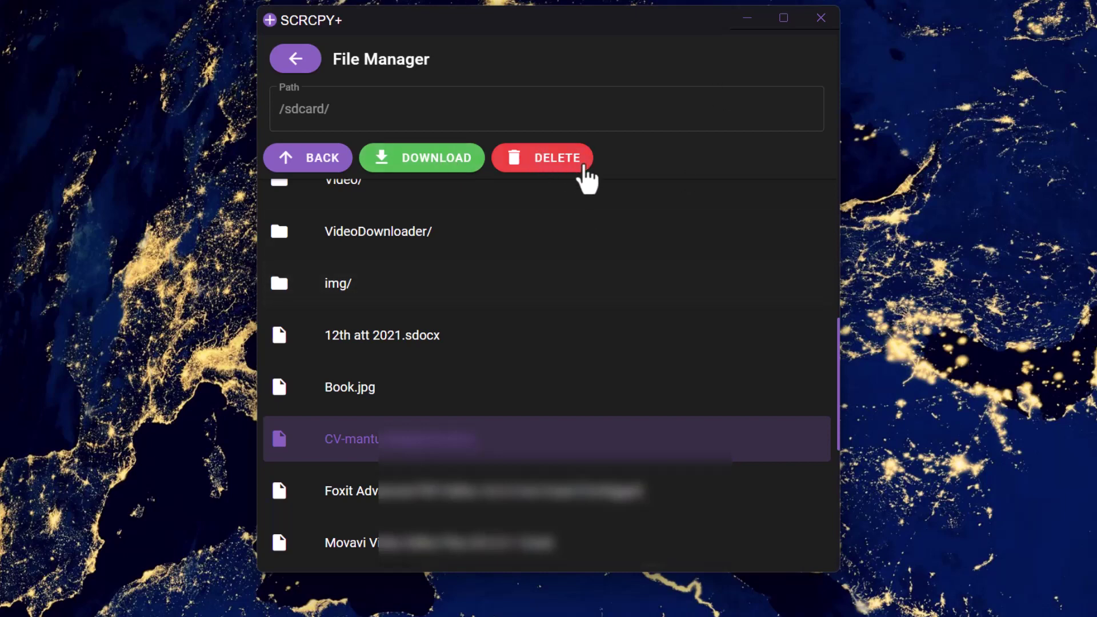
click(584, 174)
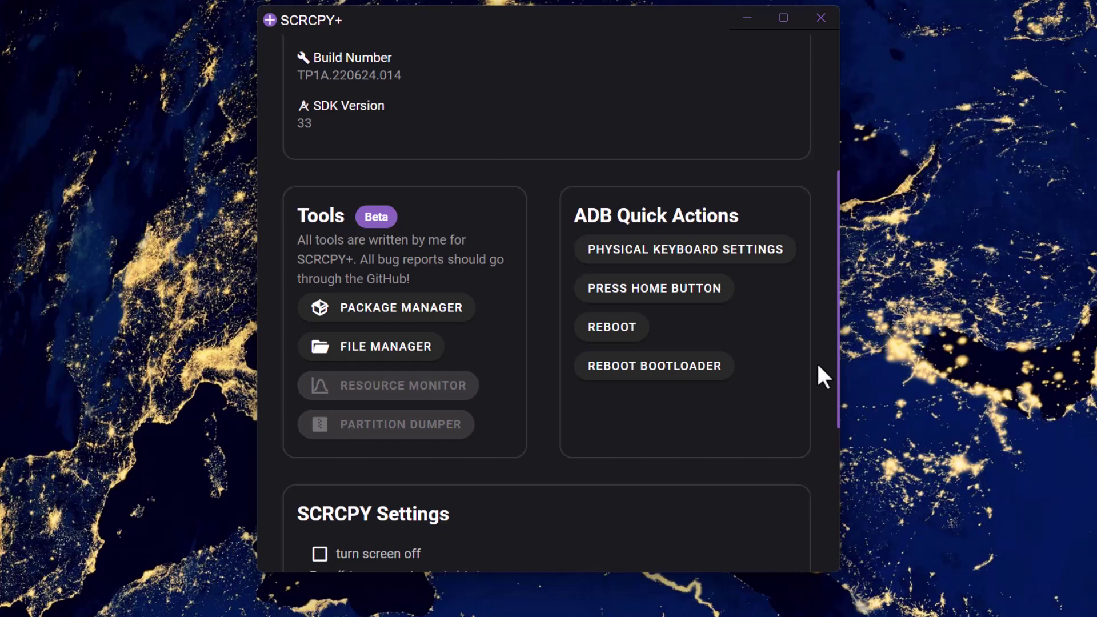
scroll(818, 366, down, 1)
scroll(818, 365, down, 6)
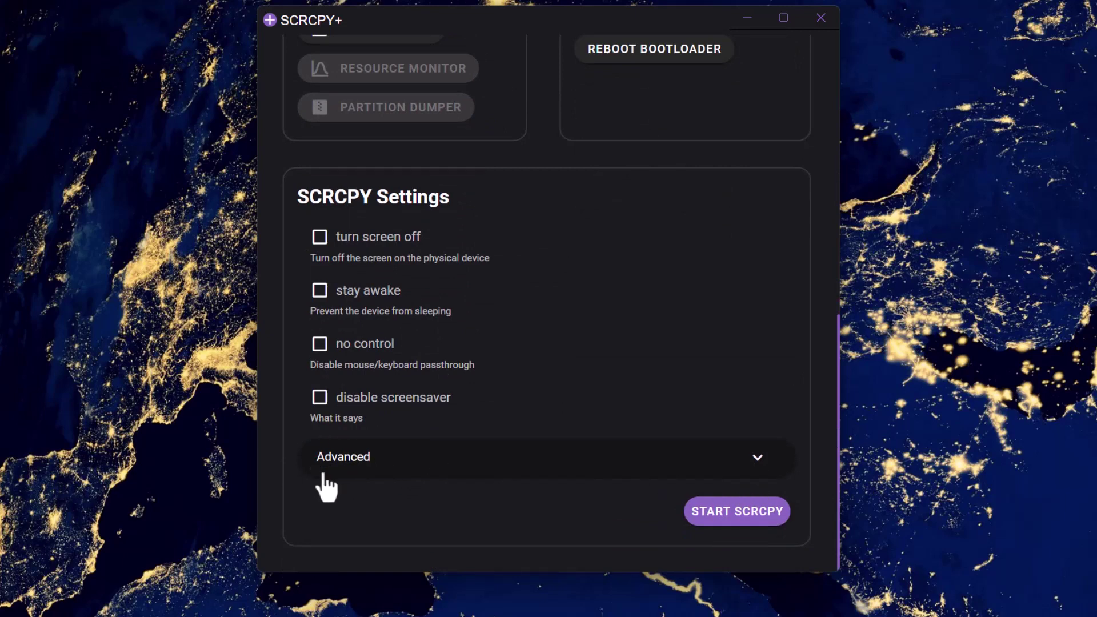
- Expand the Advanced section under SCRCPY Settings to show the 8M Bitrate option
click(382, 464)
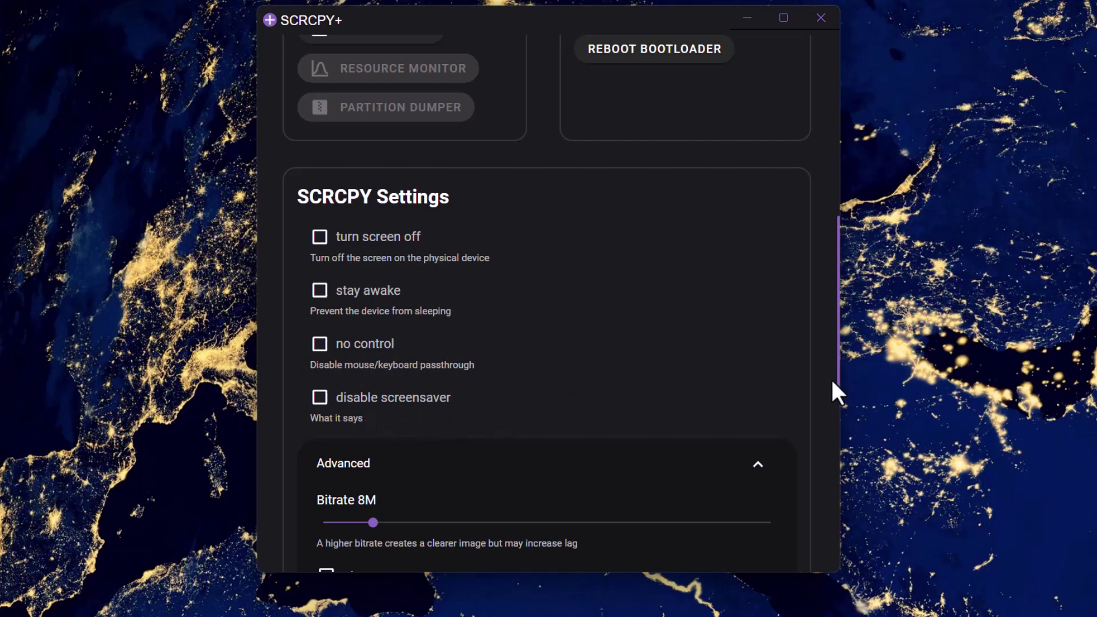
scroll(831, 378, down, 5)
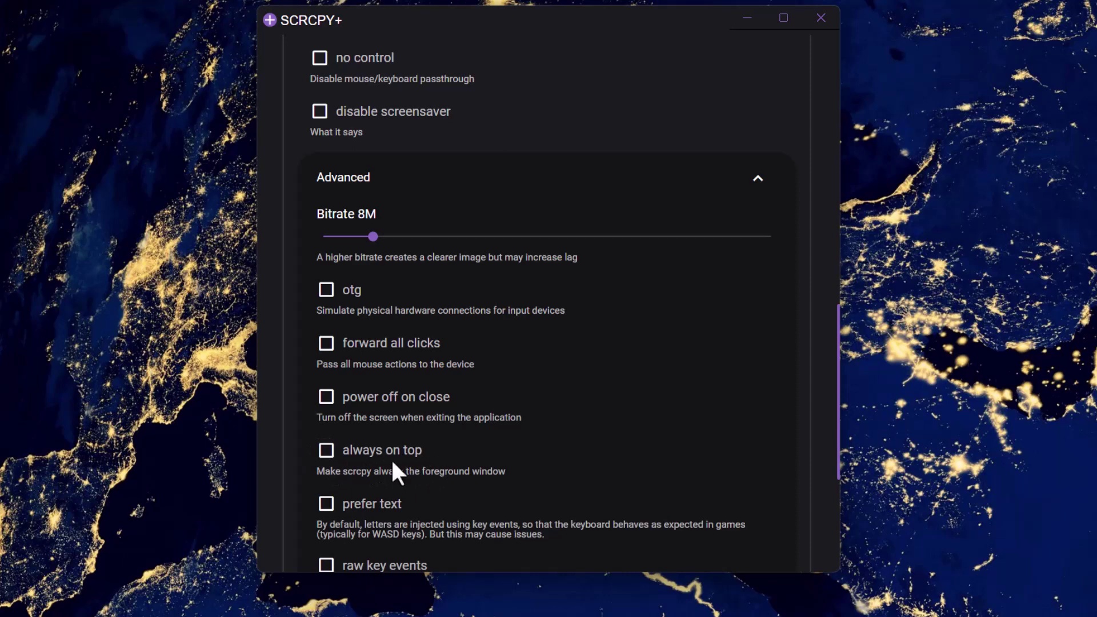
scroll(300, 467, down, 5)
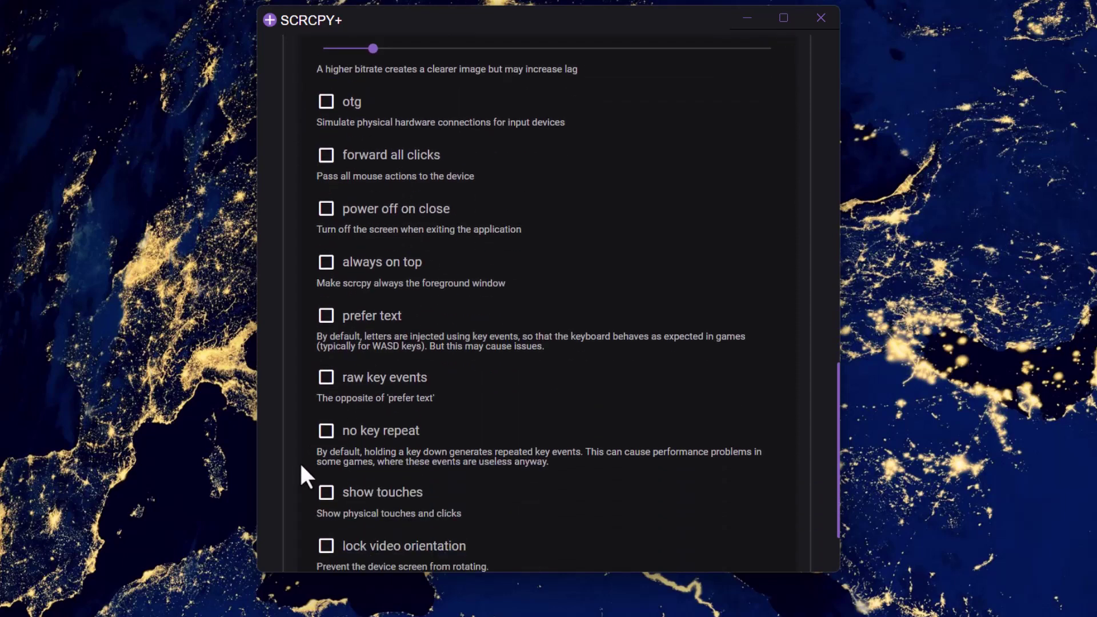
scroll(301, 466, down, 1)
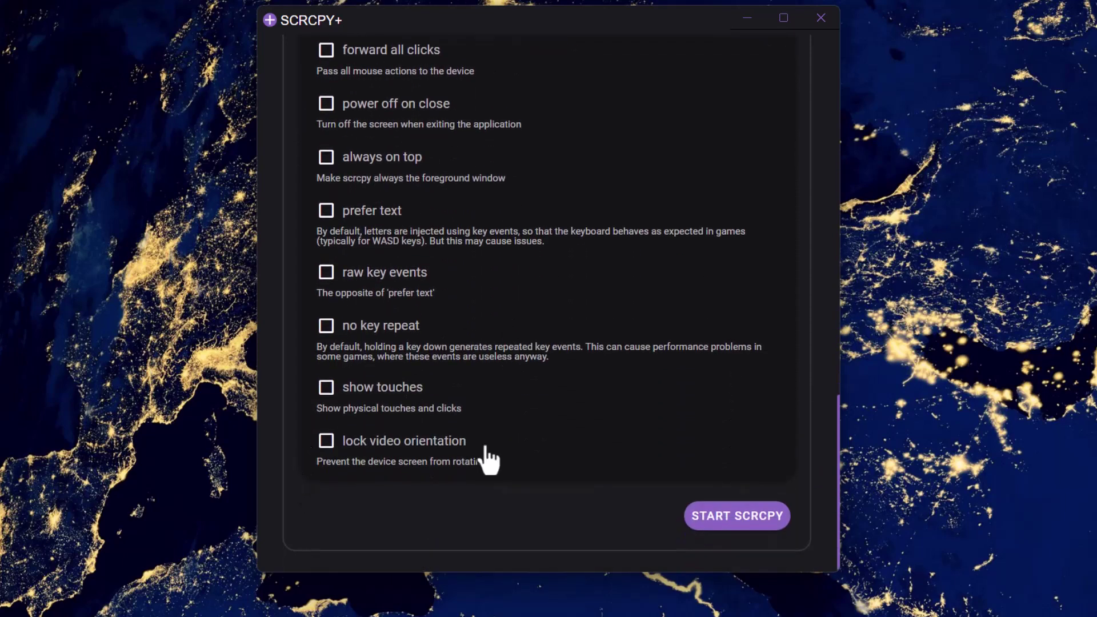
- Turn on the show touches option so physical touches and clicks are displayed
click(327, 390)
scroll(825, 427, down, 1)
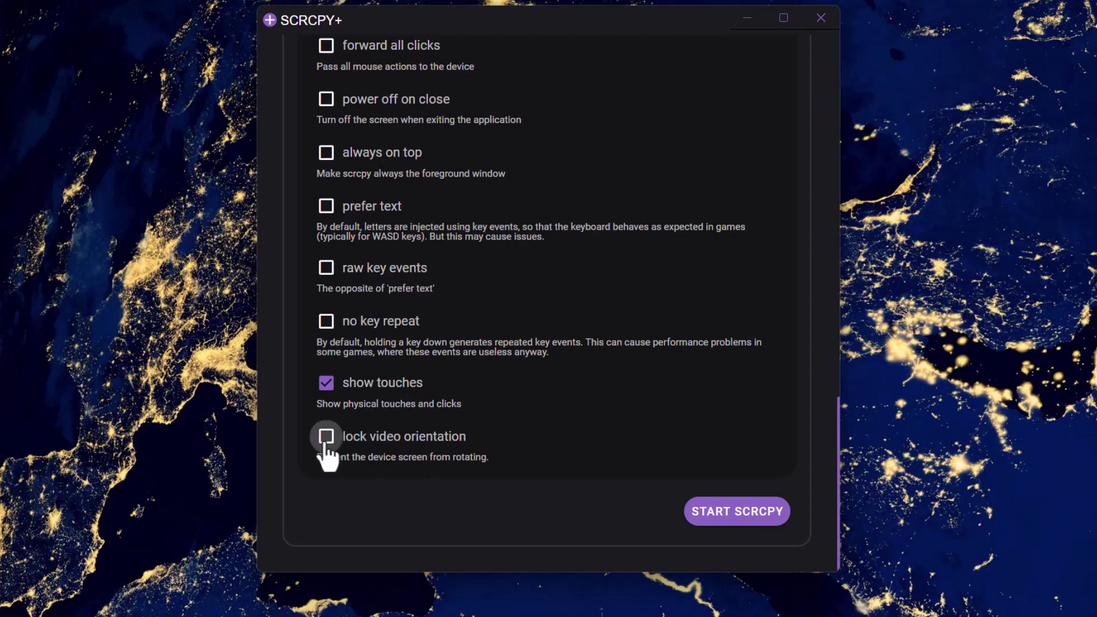
scroll(828, 461, up, 4)
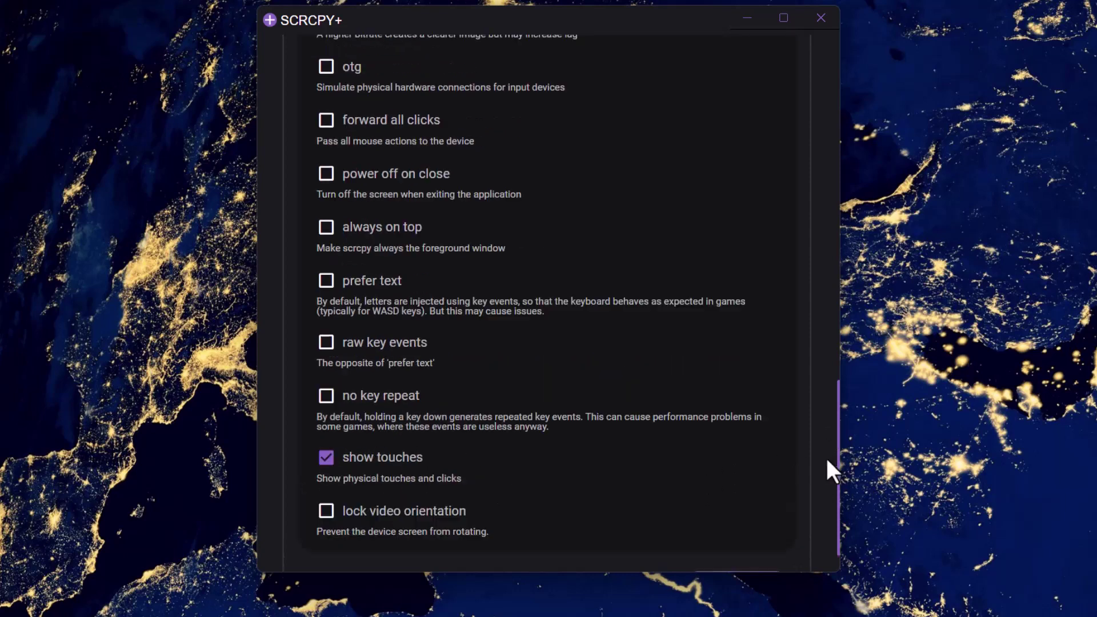
scroll(832, 472, up, 2)
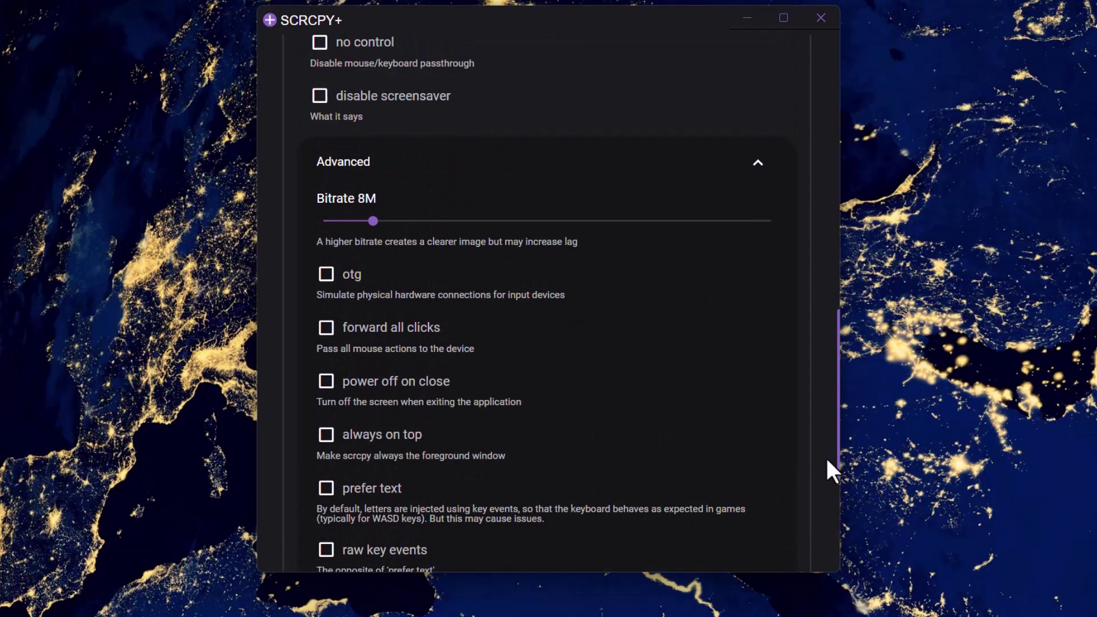
scroll(827, 461, down, 1)
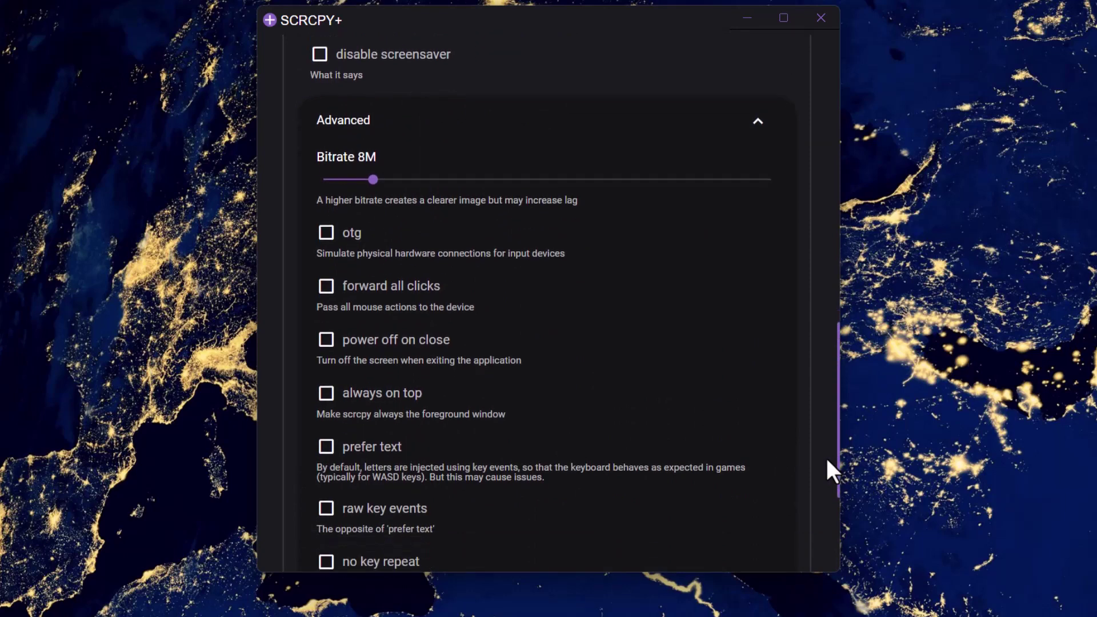
scroll(828, 460, down, 5)
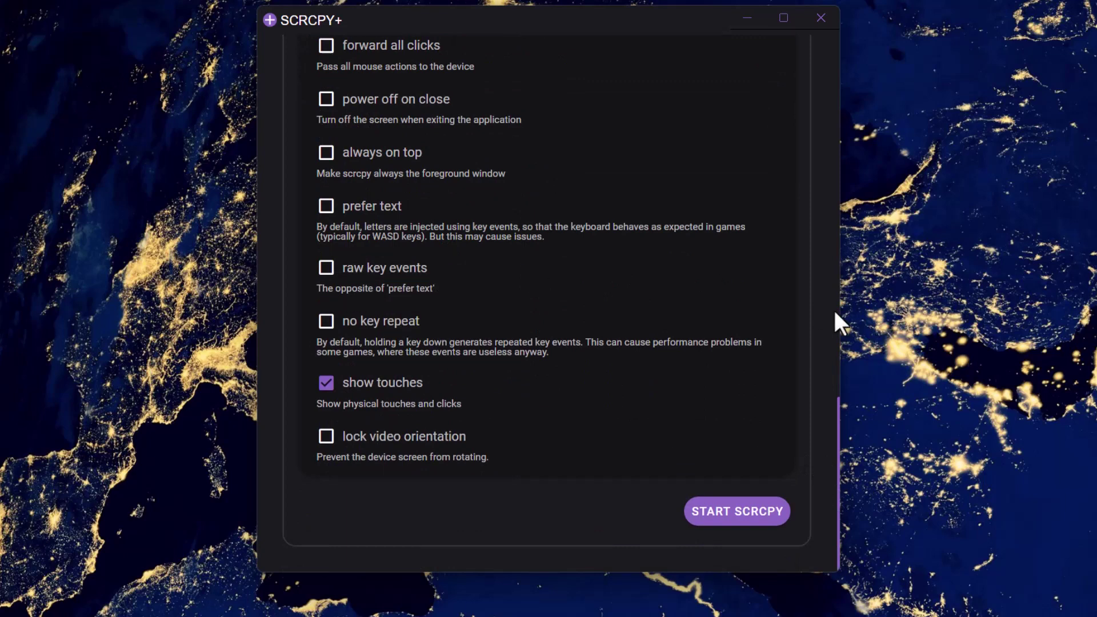
- Tick the stay awake option, then return to the START SCRCPY button
scroll(823, 333, up, 1)
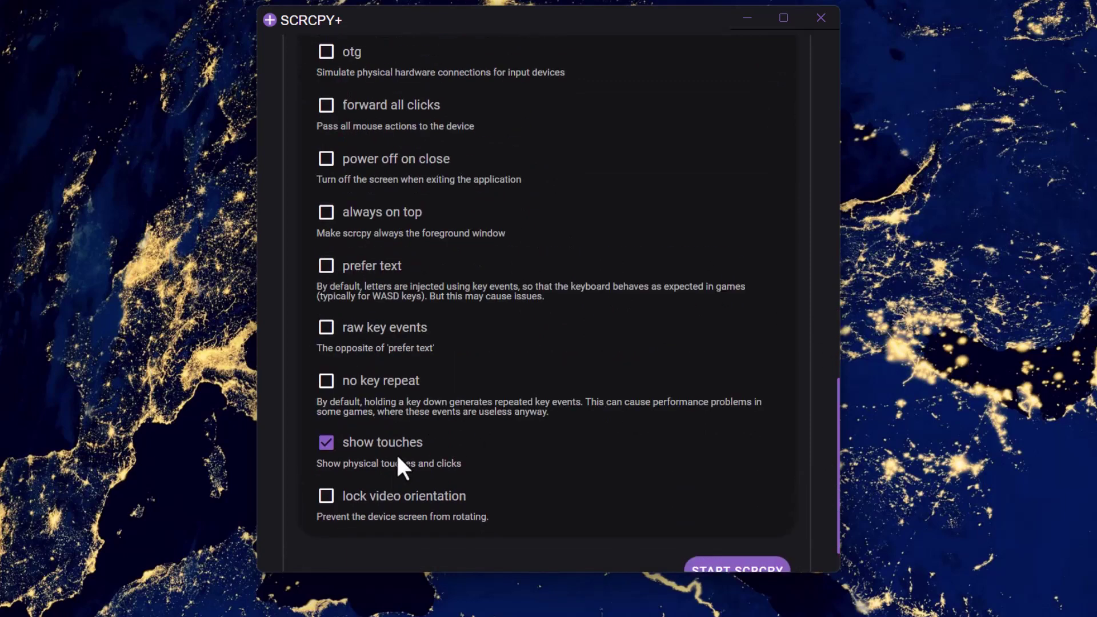
scroll(829, 392, up, 4)
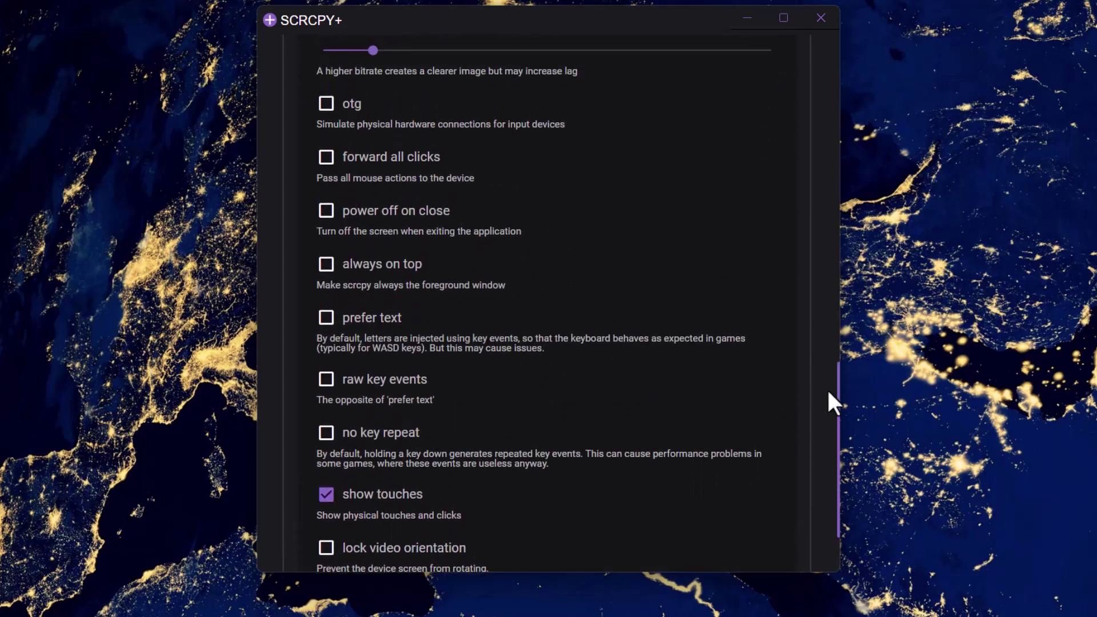
scroll(830, 401, up, 2)
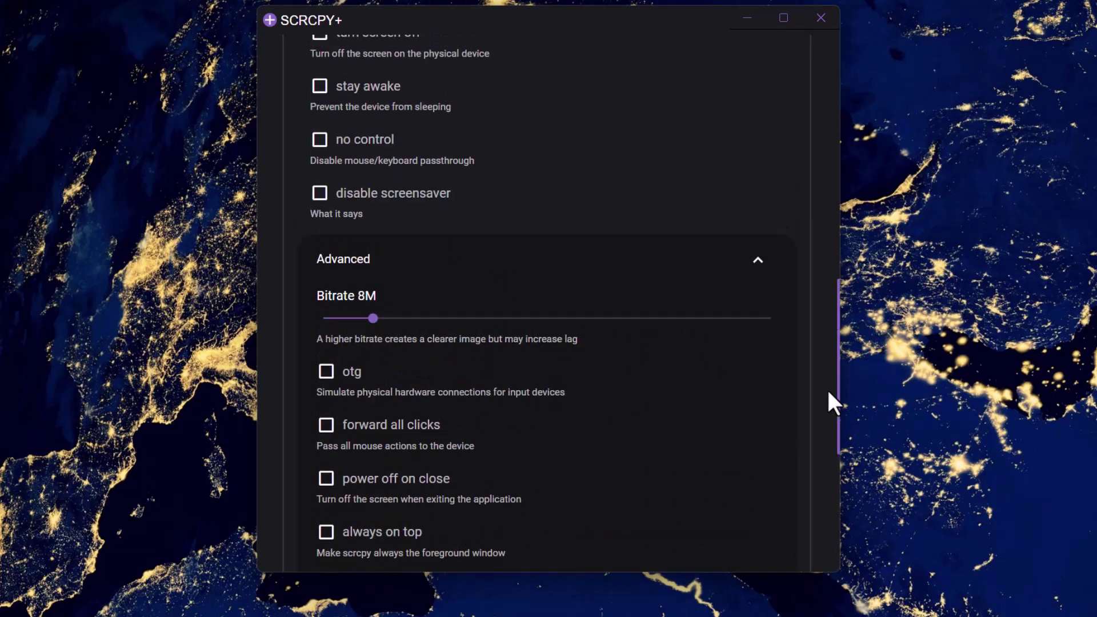
scroll(828, 391, up, 3)
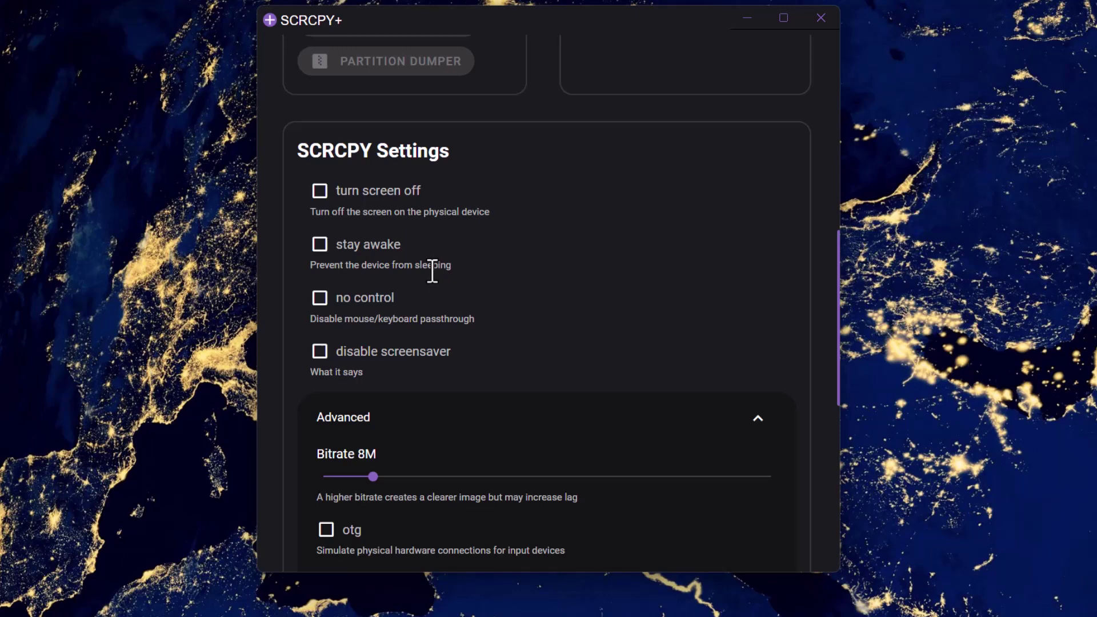
click(320, 246)
scroll(813, 327, up, 8)
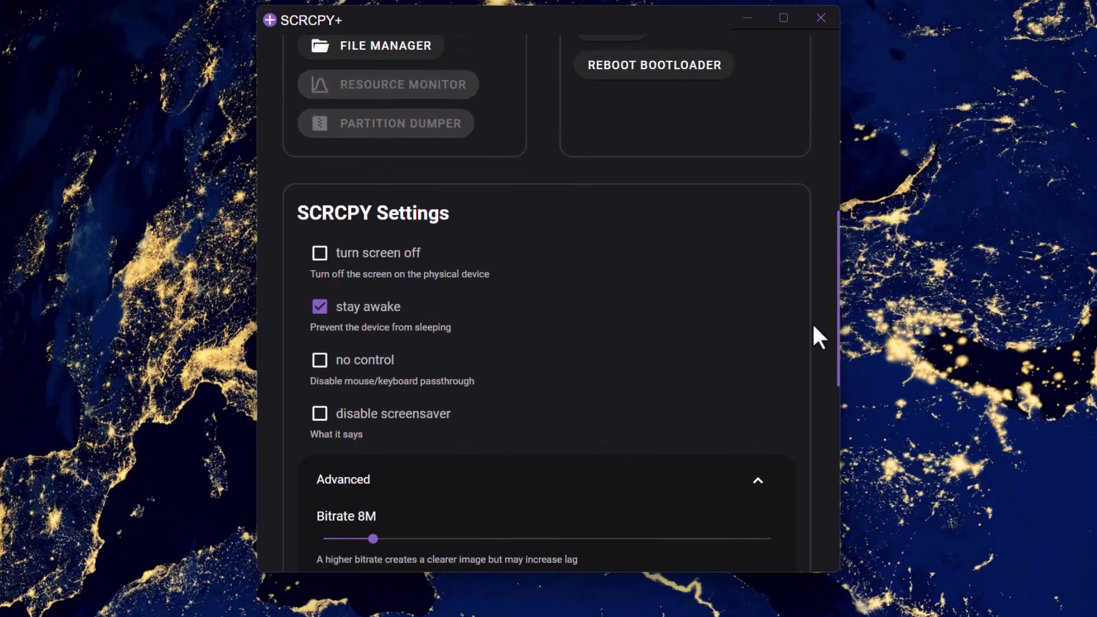
scroll(814, 326, up, 4)
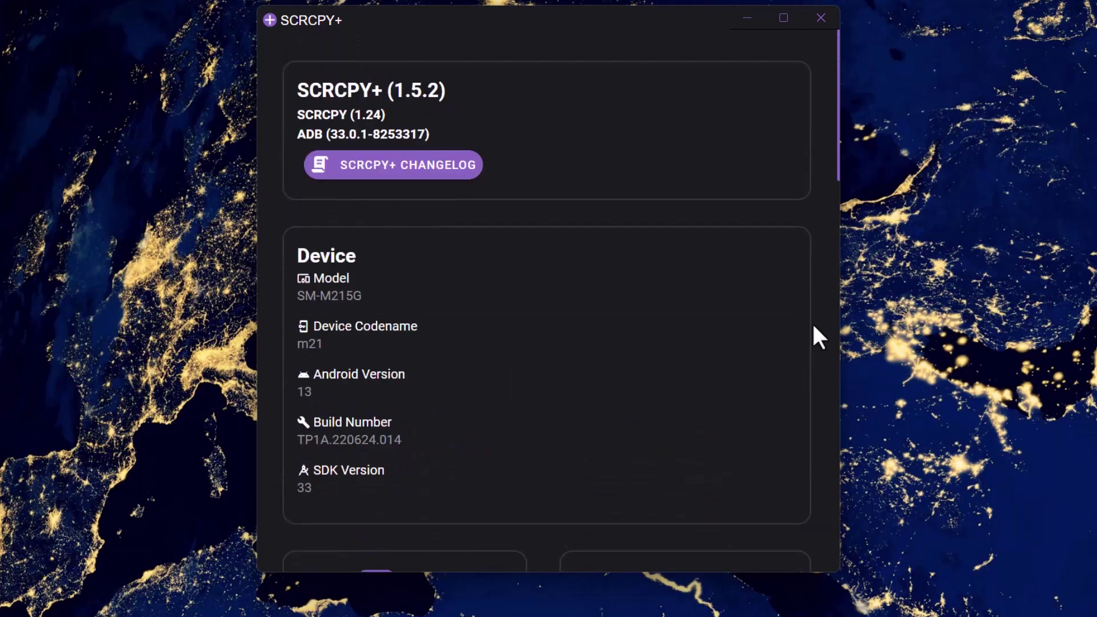
scroll(814, 326, down, 15)
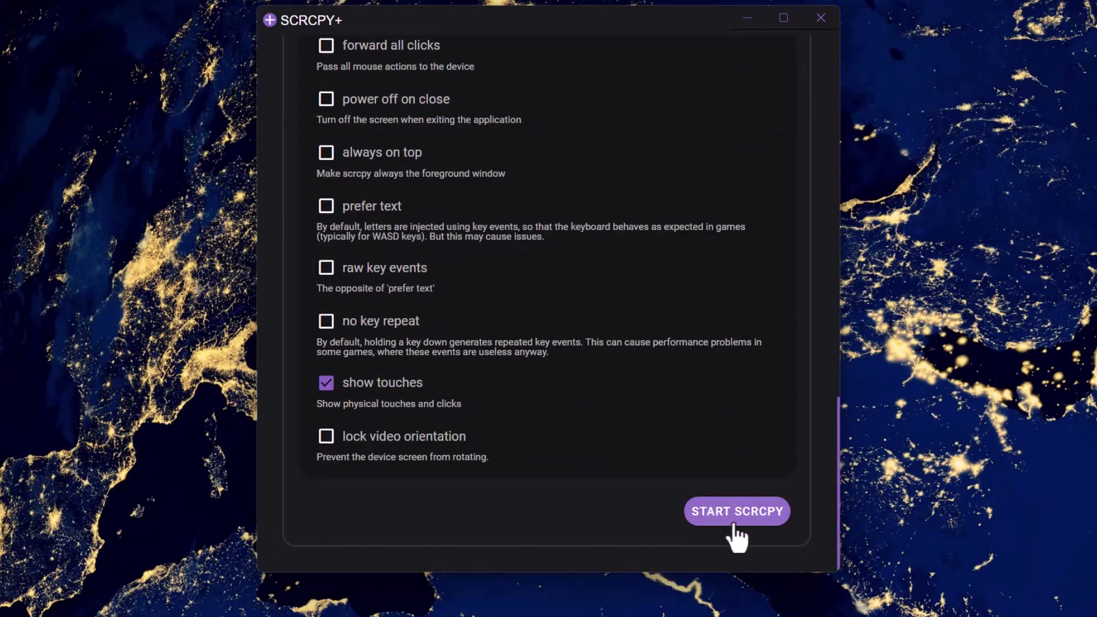
- Start mirroring, move the mirror window right, and browse the phone's quick settings panel
click(735, 522)
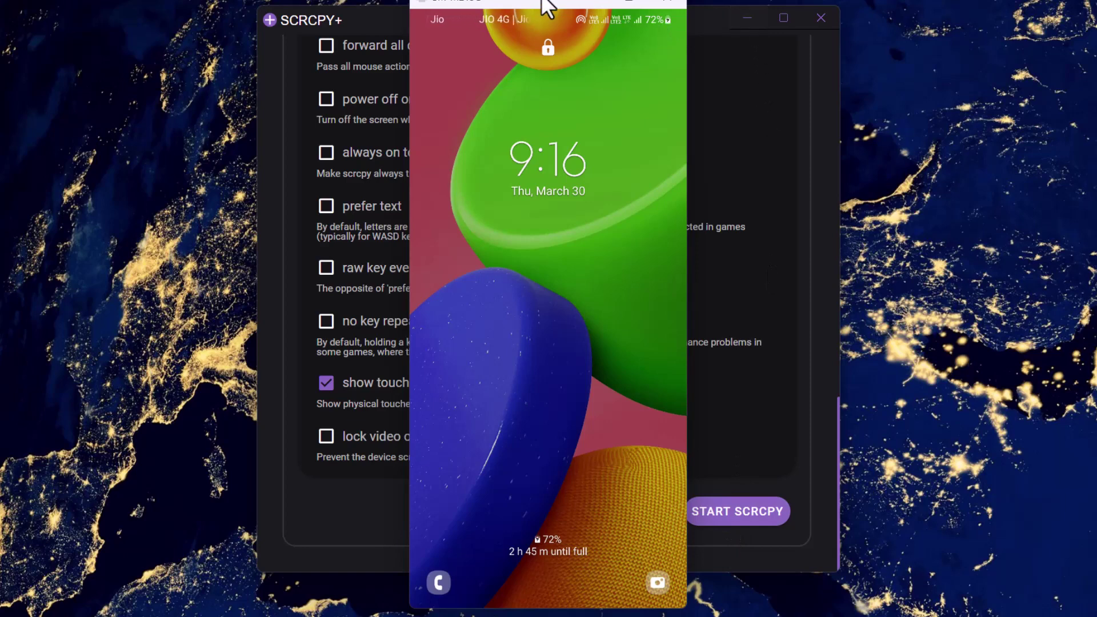
drag(532, 2, 670, 4)
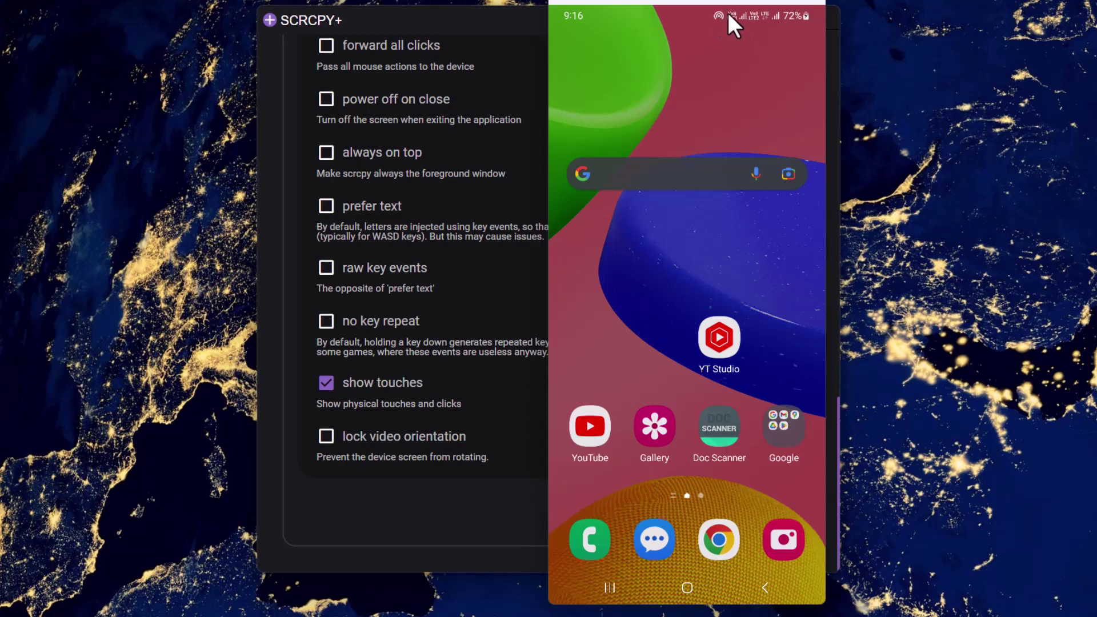
drag(717, 63, 724, 431)
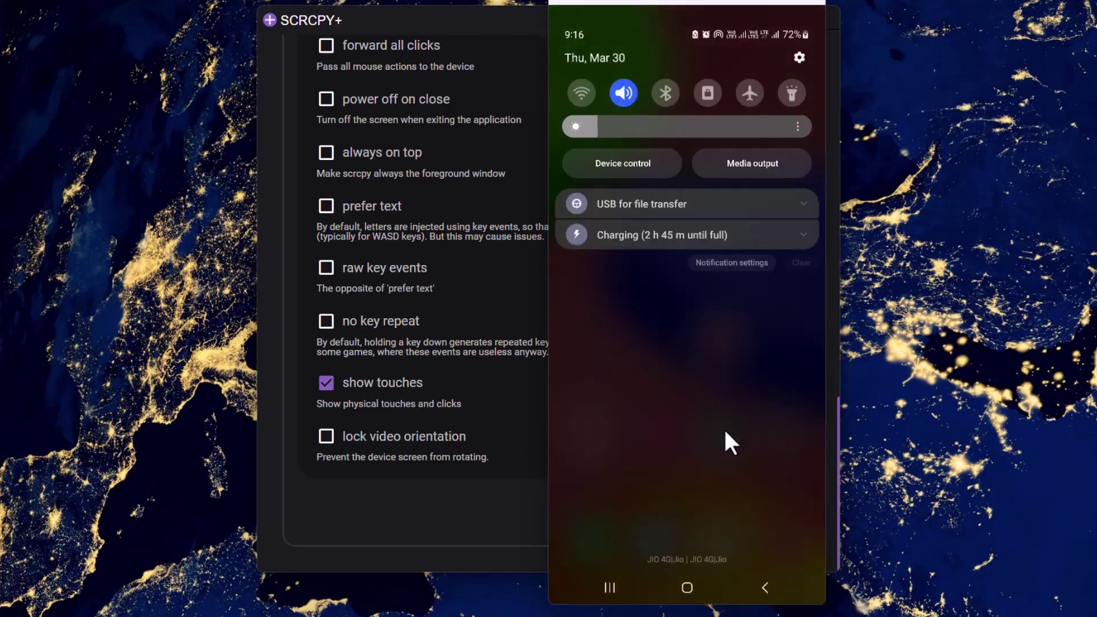
drag(680, 275, 668, 564)
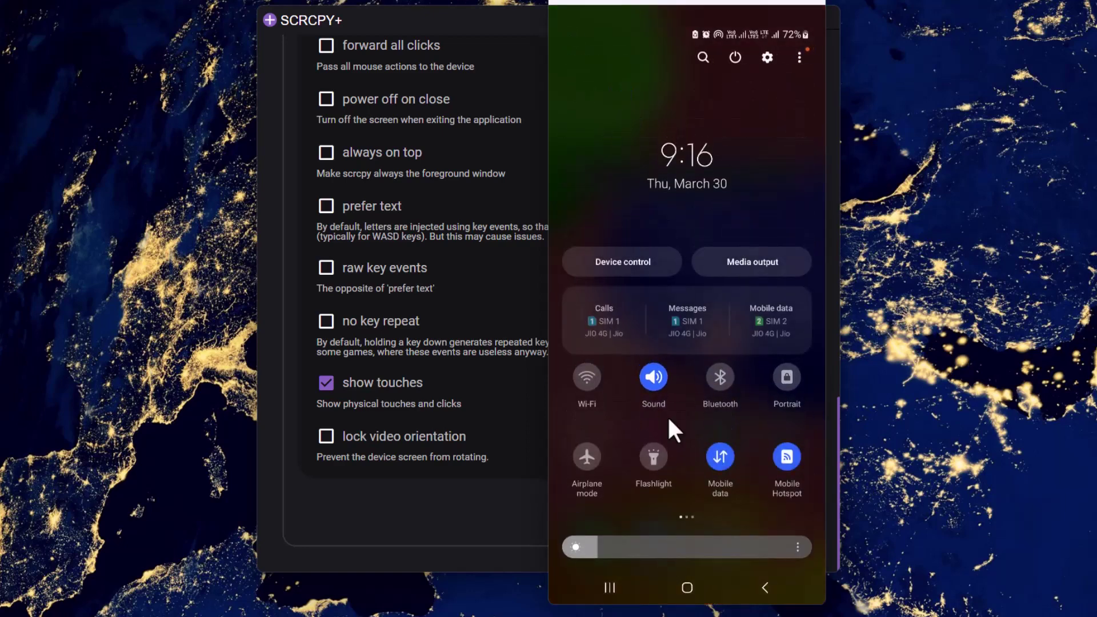
drag(685, 432, 520, 435)
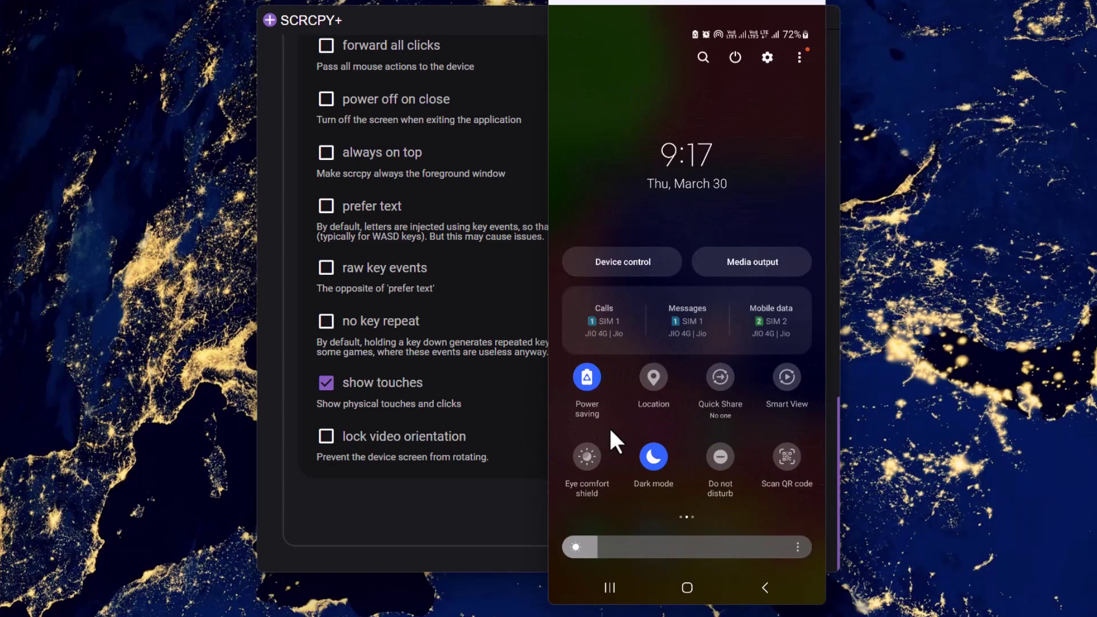
drag(625, 427, 667, 206)
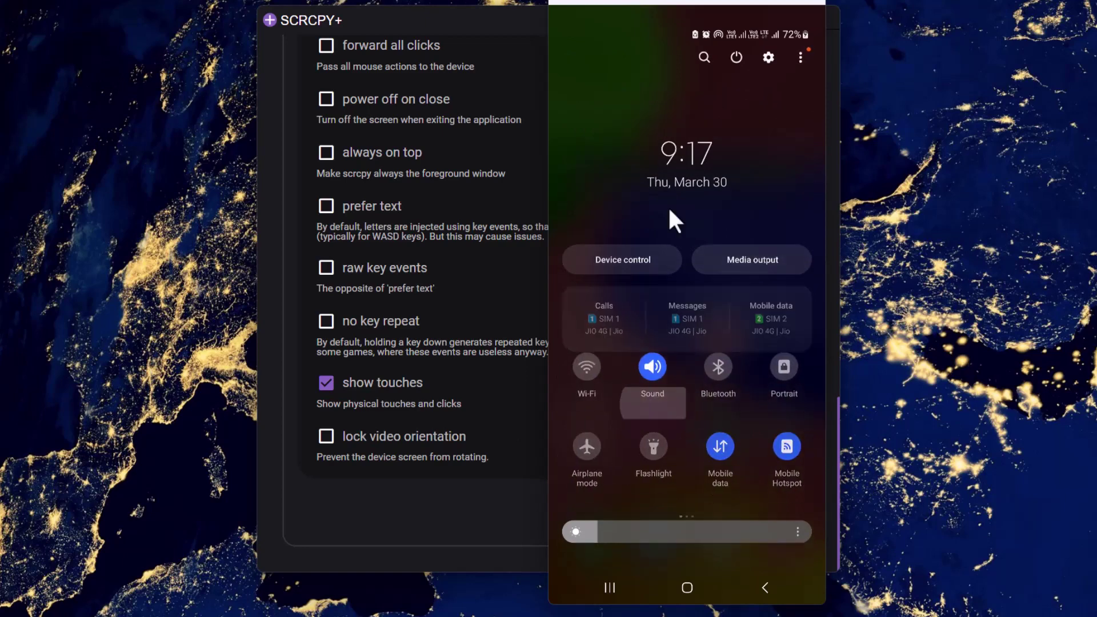
drag(655, 318, 663, 110)
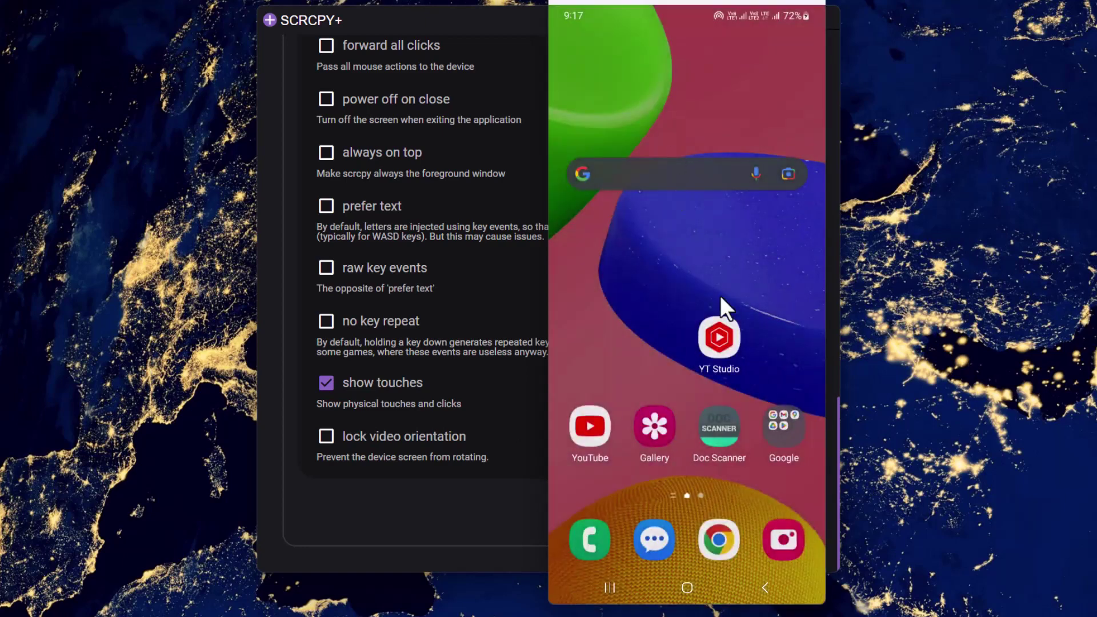
- Open YouTube on the mirrored phone, return home, and close the mirror window
click(594, 431)
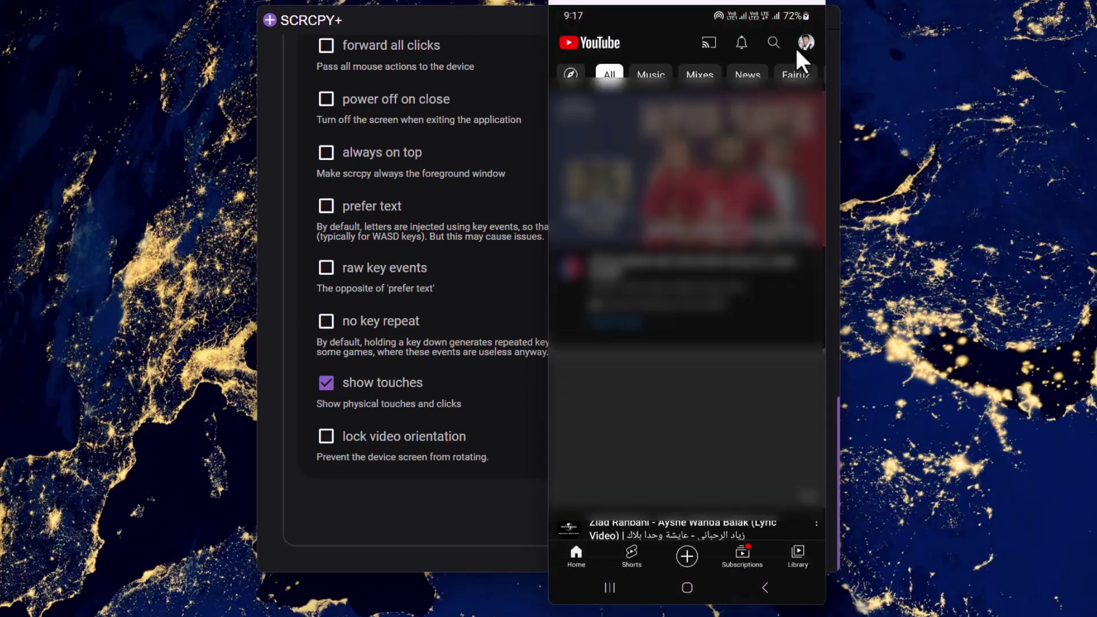
scroll(736, 360, down, 1)
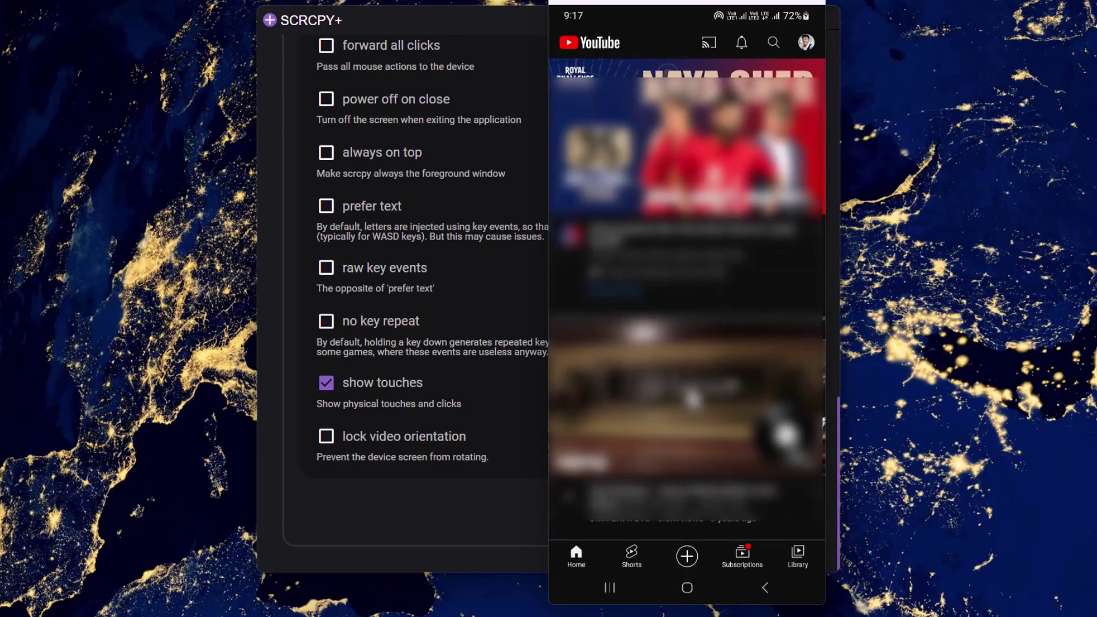
click(752, 587)
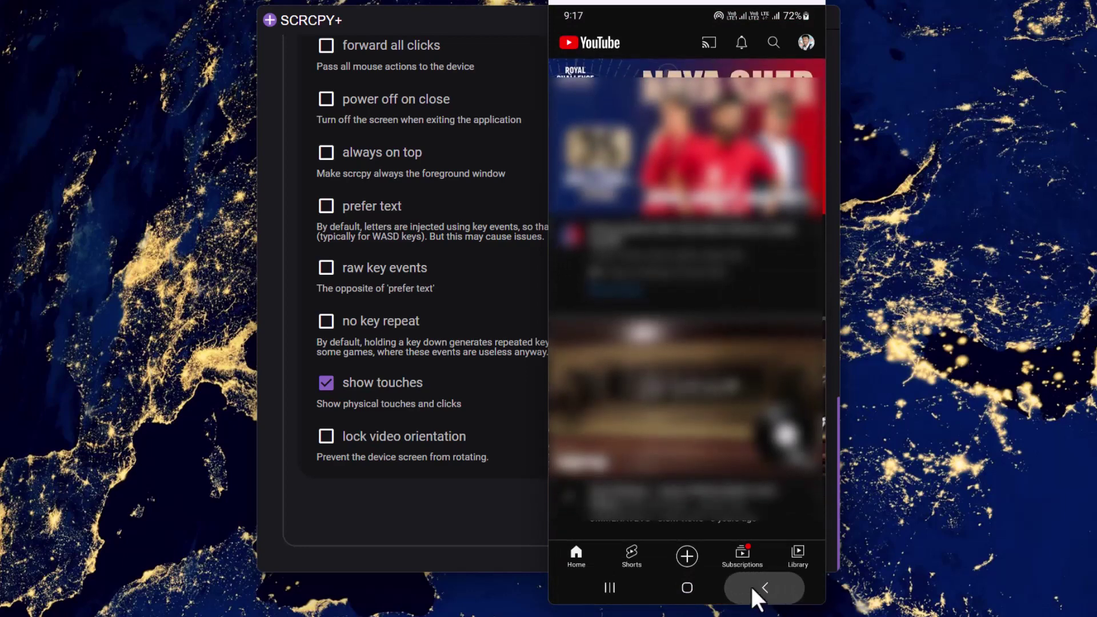
click(807, 2)
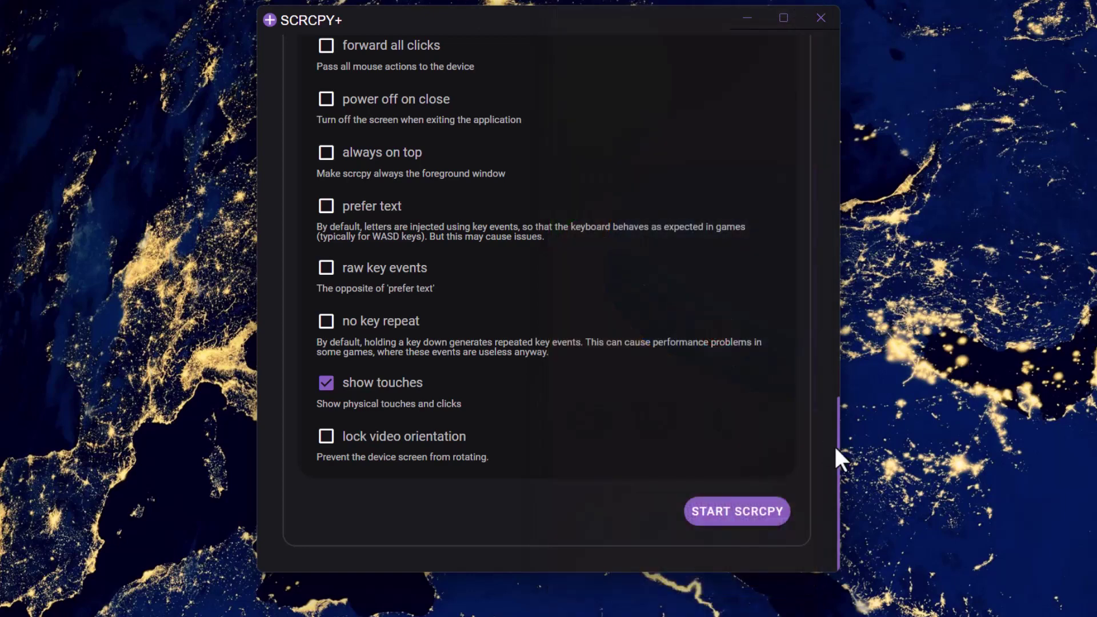
- Scroll the SCRCPY+ settings list up and down
scroll(825, 423, up, 1)
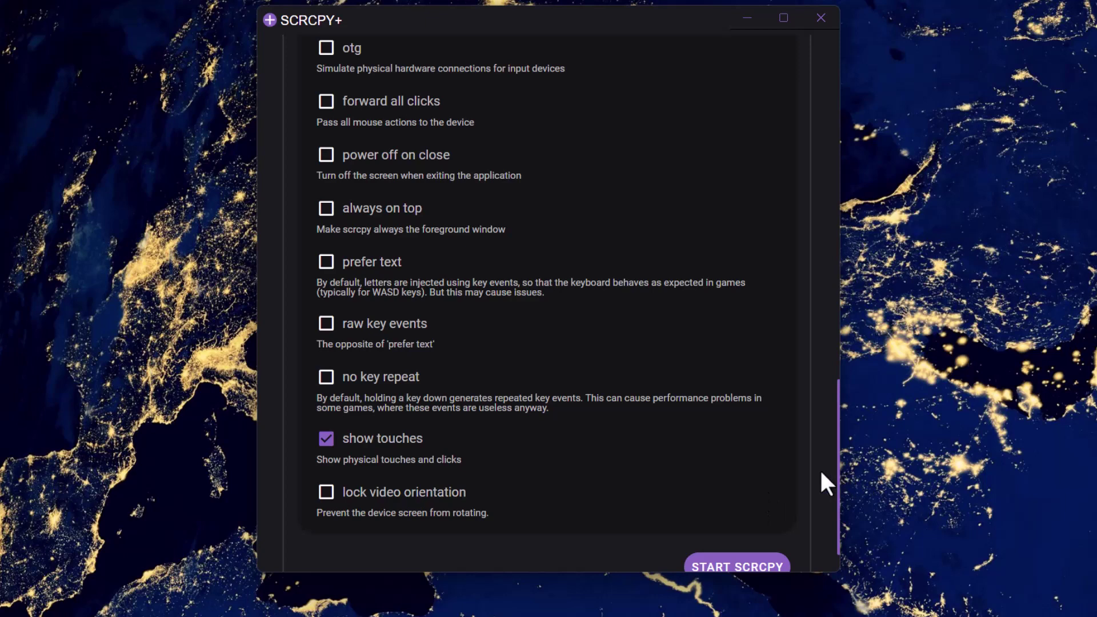
scroll(825, 474, down, 1)
scroll(825, 474, up, 8)
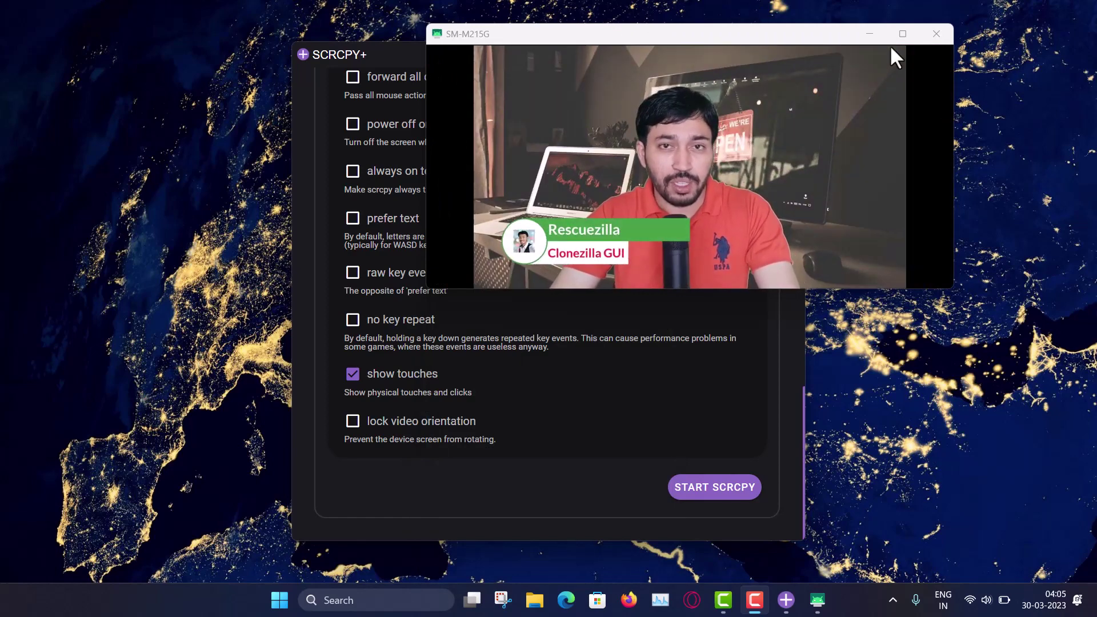
- Maximize the phone mirror window to full size
click(900, 34)
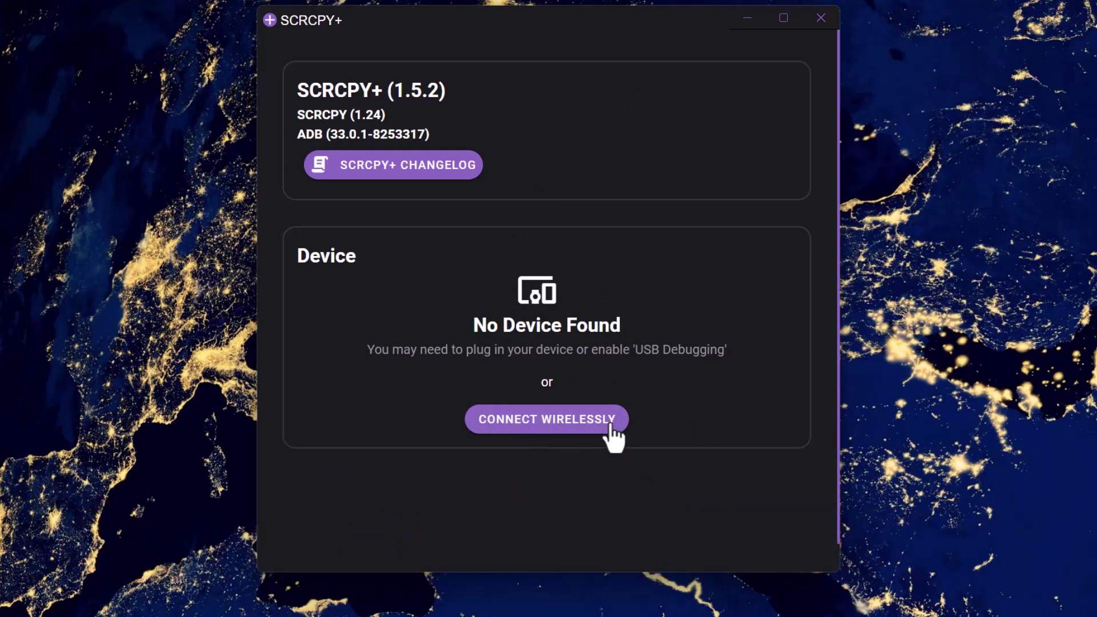
- Begin wireless connection setup, skip pairing, and select the IP address & Port field
click(534, 423)
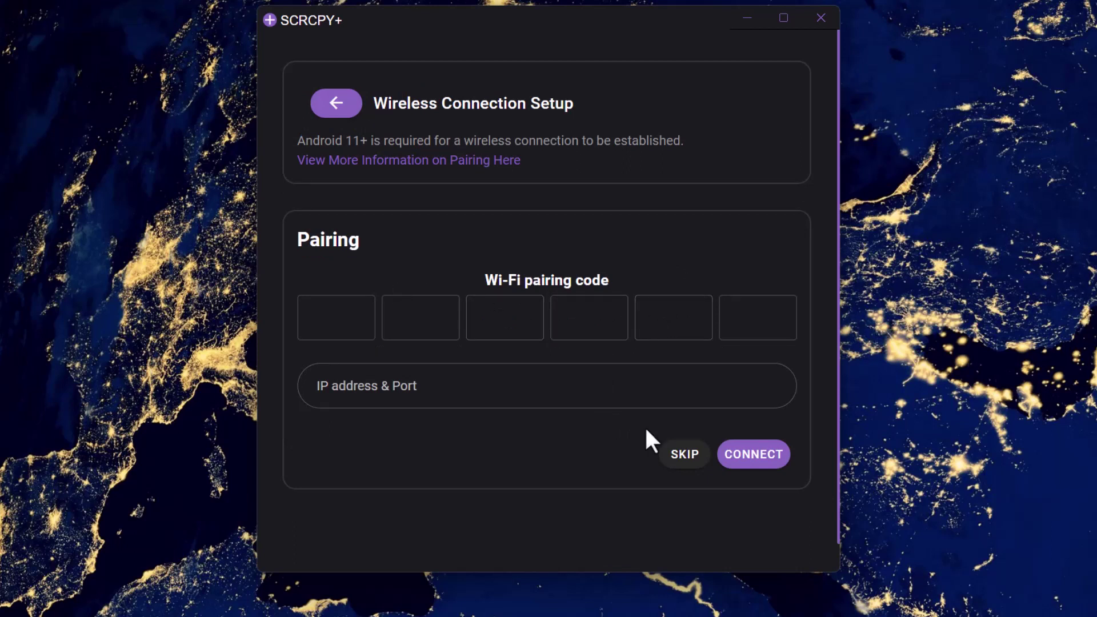
click(680, 454)
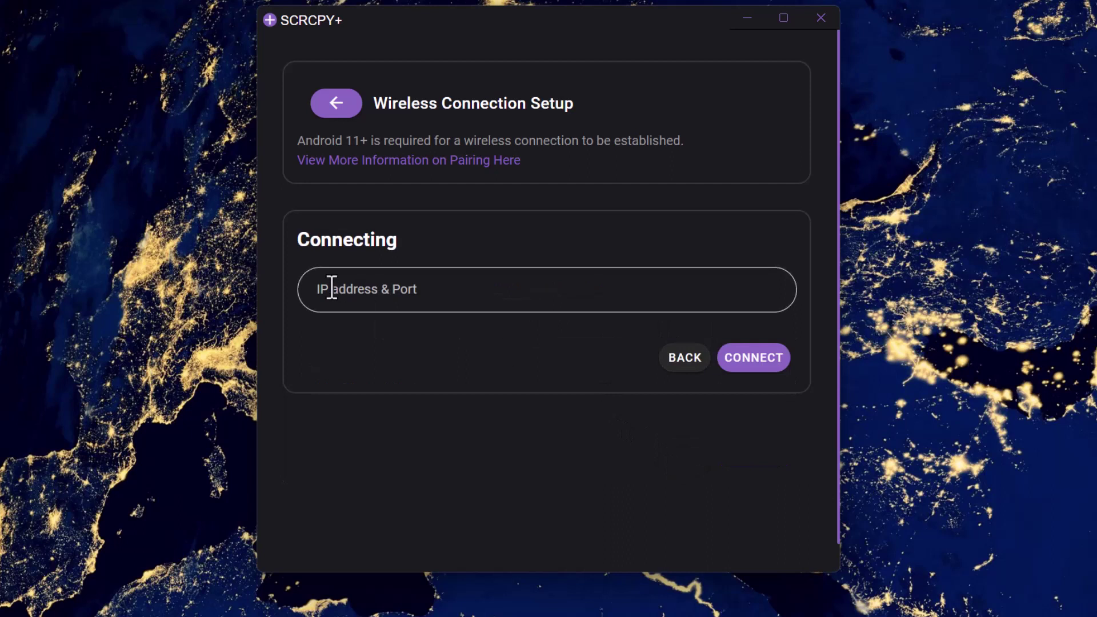
click(409, 285)
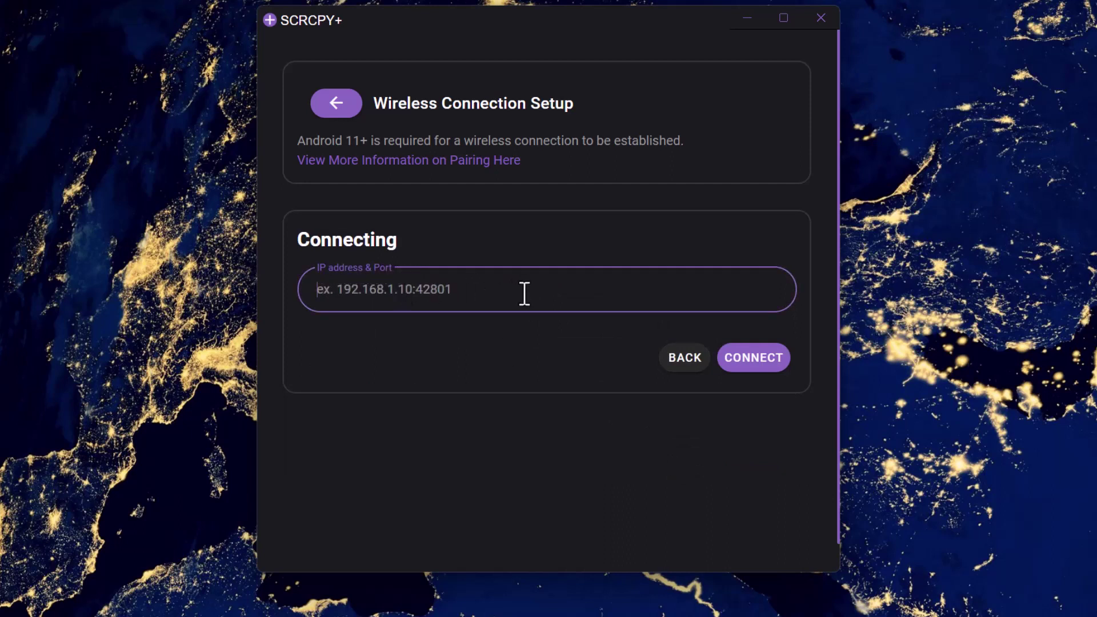